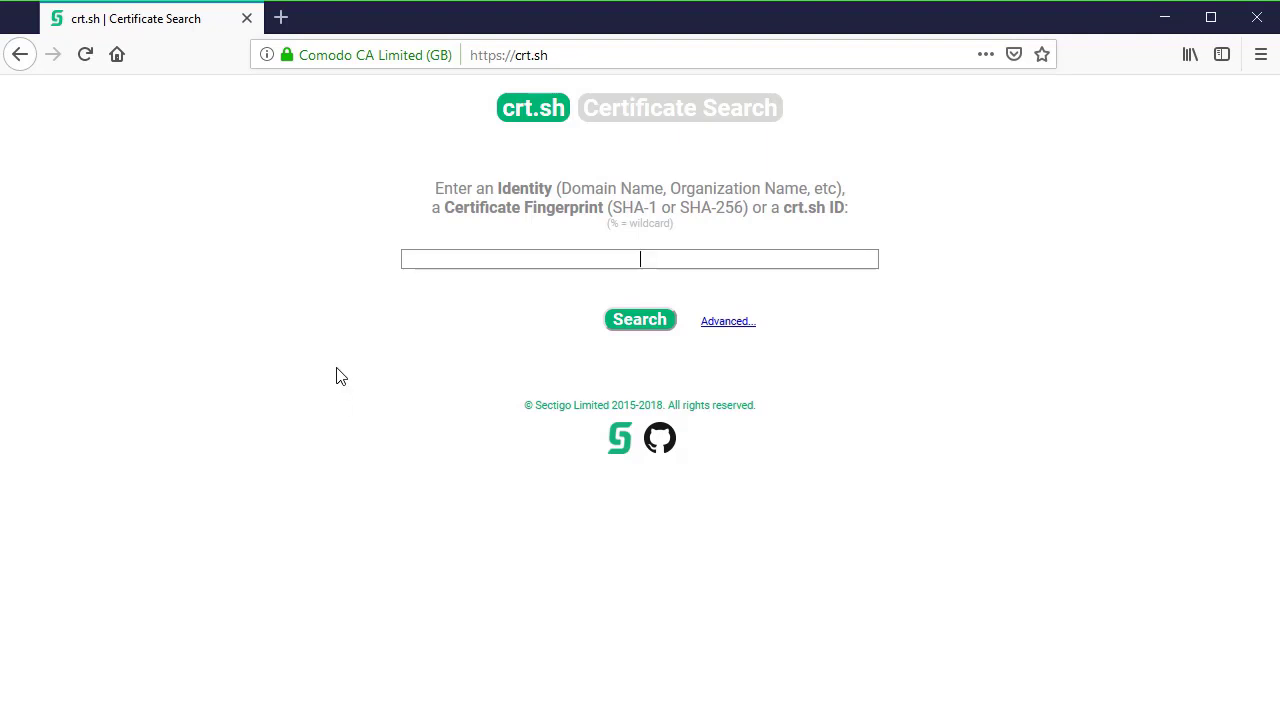
Search the certificate records for the identity wechat.com.
left_click(509, 258)
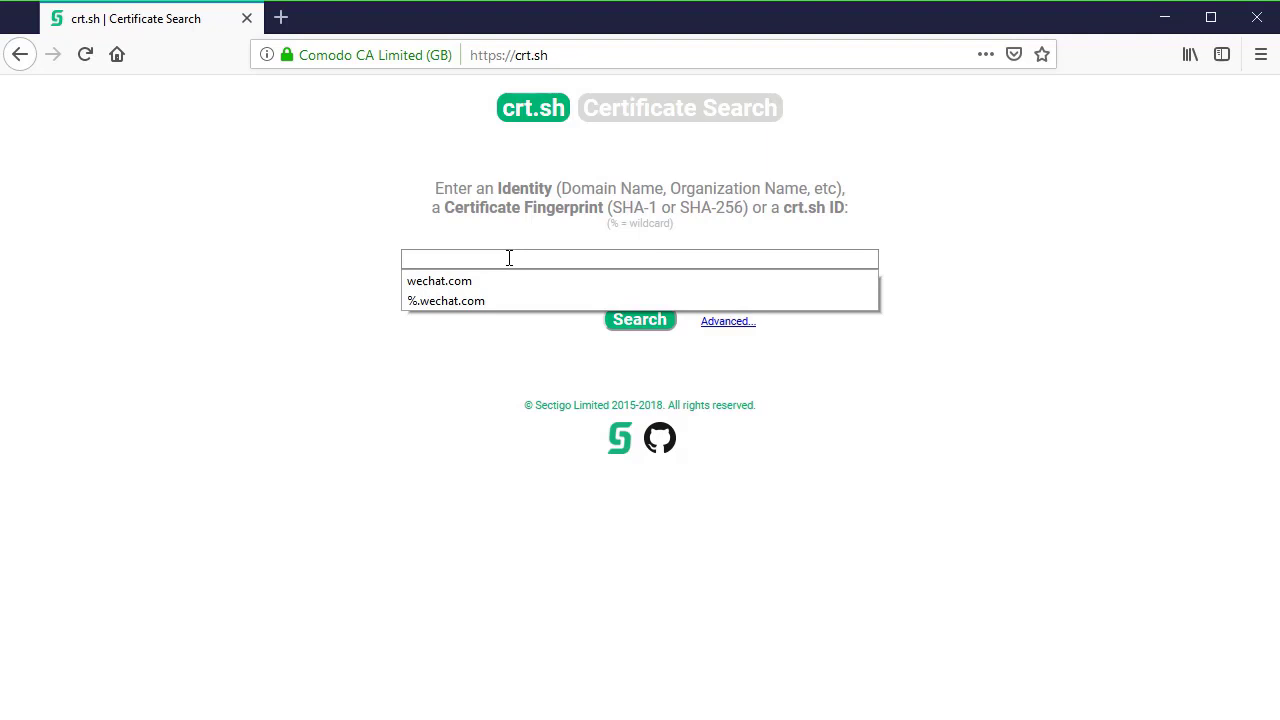
type("wechat.com")
left_click(650, 318)
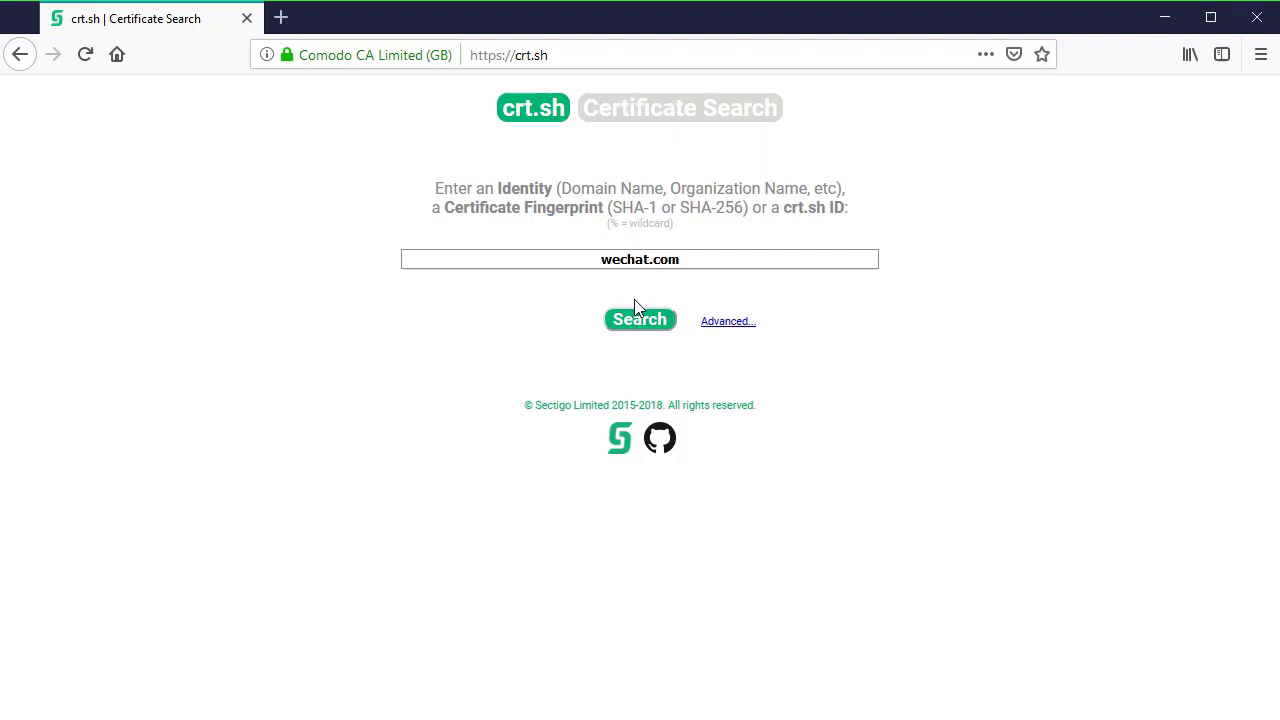
left_click(641, 327)
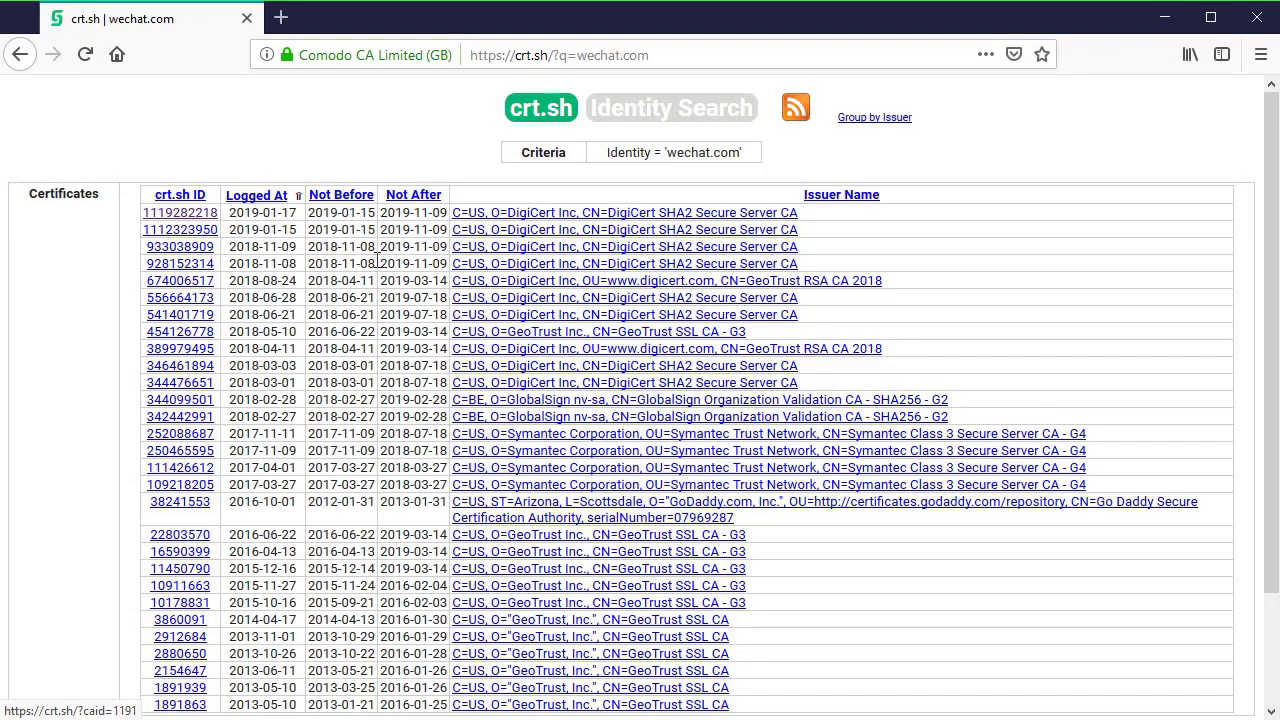
Compare the Not Before and Not After dates of the oldest and newest wechat.com certificates.
scroll(334, 545, "down", 3)
left_click_drag(308, 576, 437, 568)
scroll(437, 570, "up", 3)
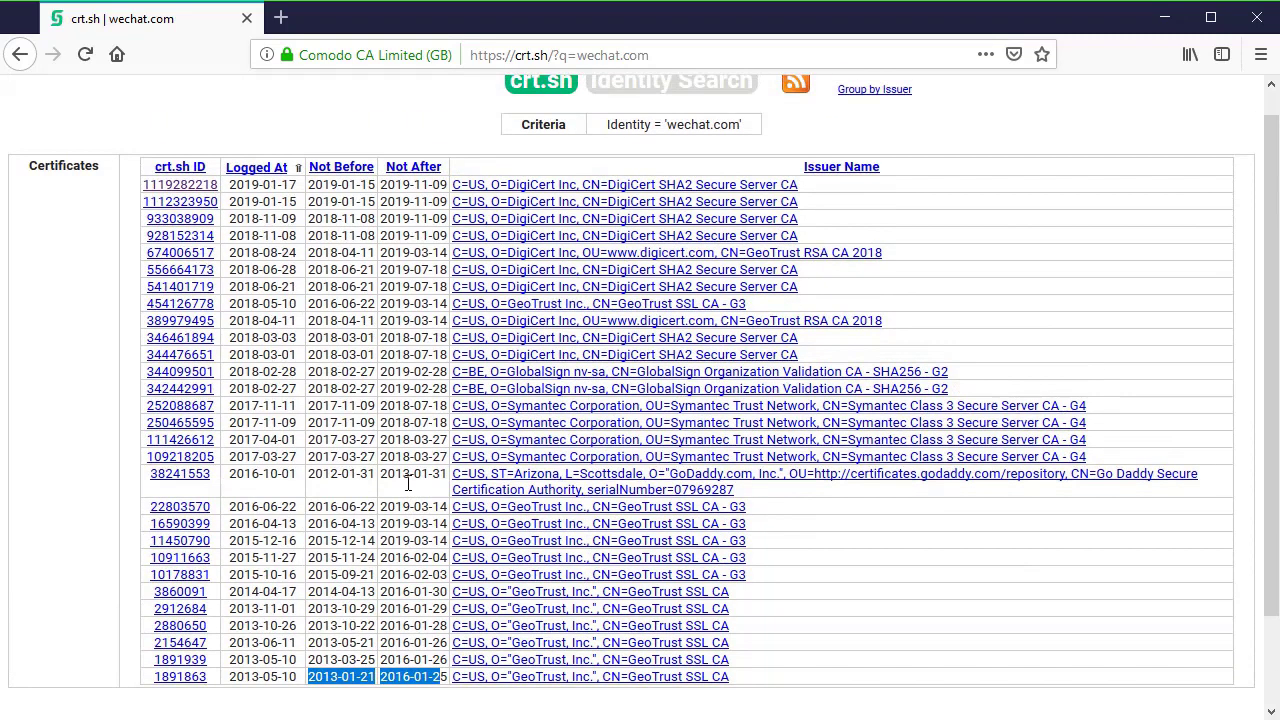
left_click(325, 215)
left_click_drag(325, 215, 446, 215)
left_click(422, 215)
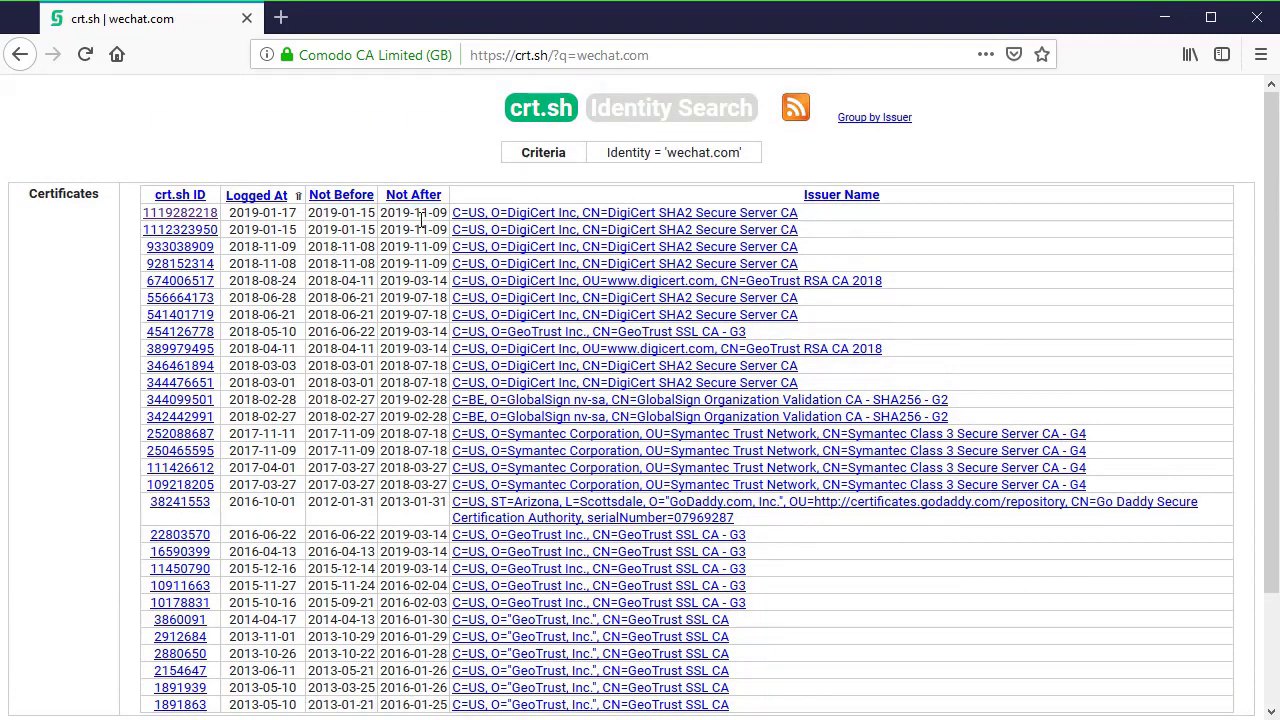
Return to the search form and search for all subdomains with the wildcard identity %.wechat.com.
left_click(21, 57)
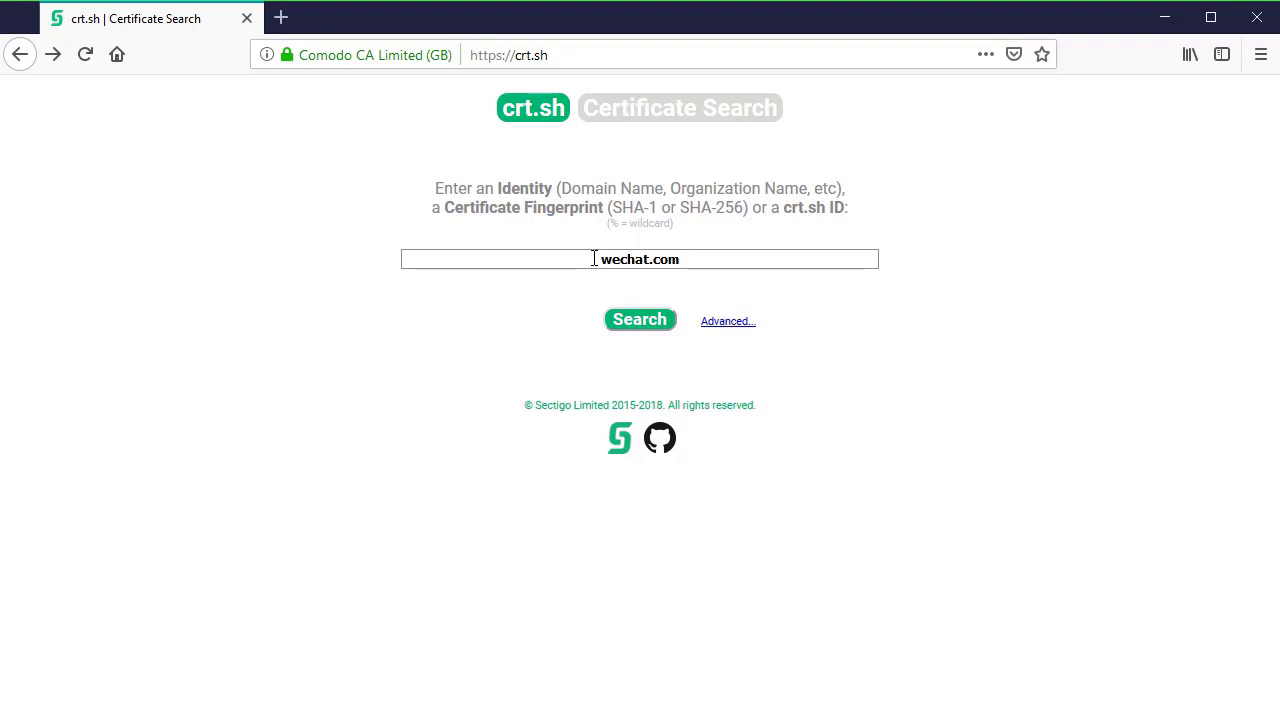
left_click(594, 259)
type("%.")
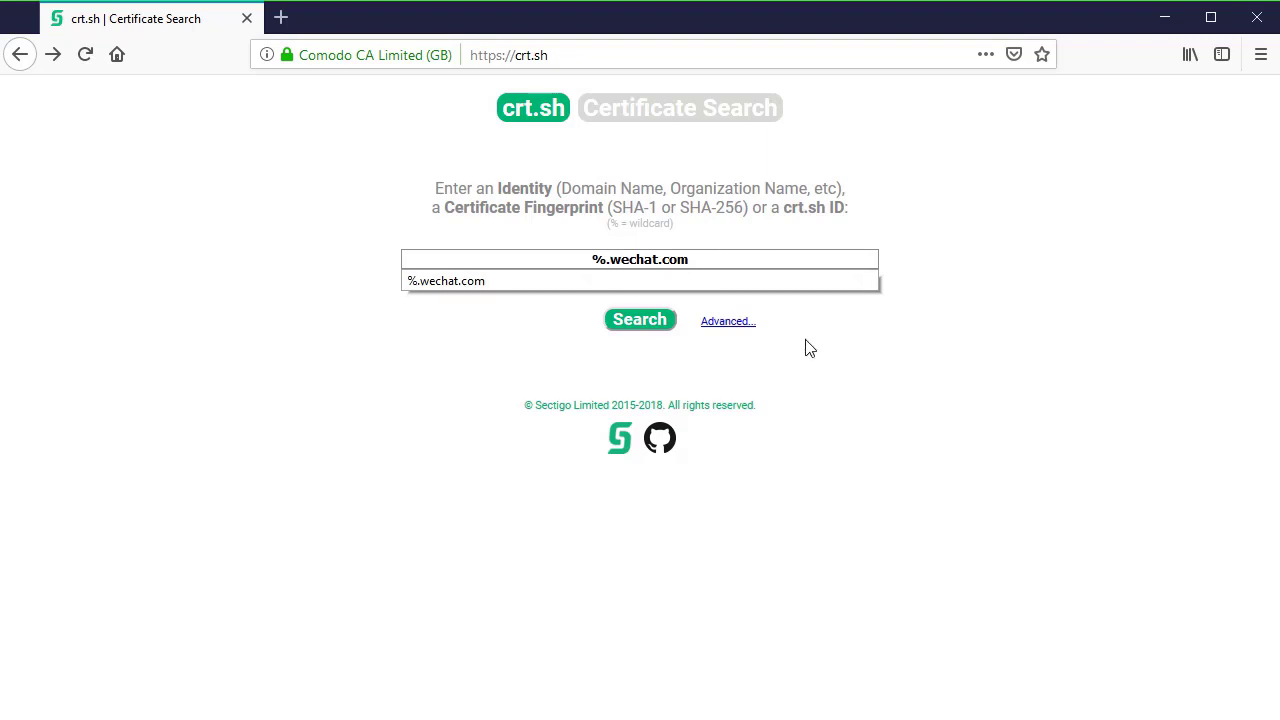
left_click(641, 322)
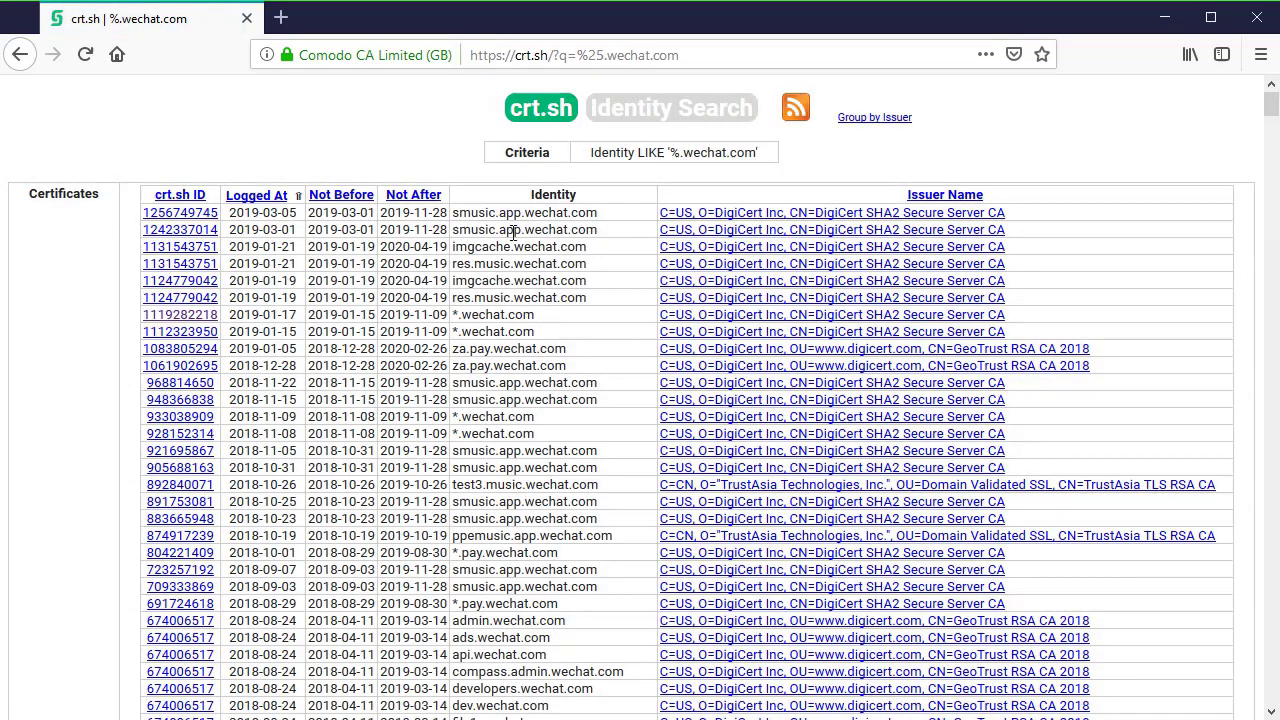
Review the Identity column of the results for wechat.com subdomains, including the music, image cache and pay hosts.
left_click_drag(454, 213, 508, 213)
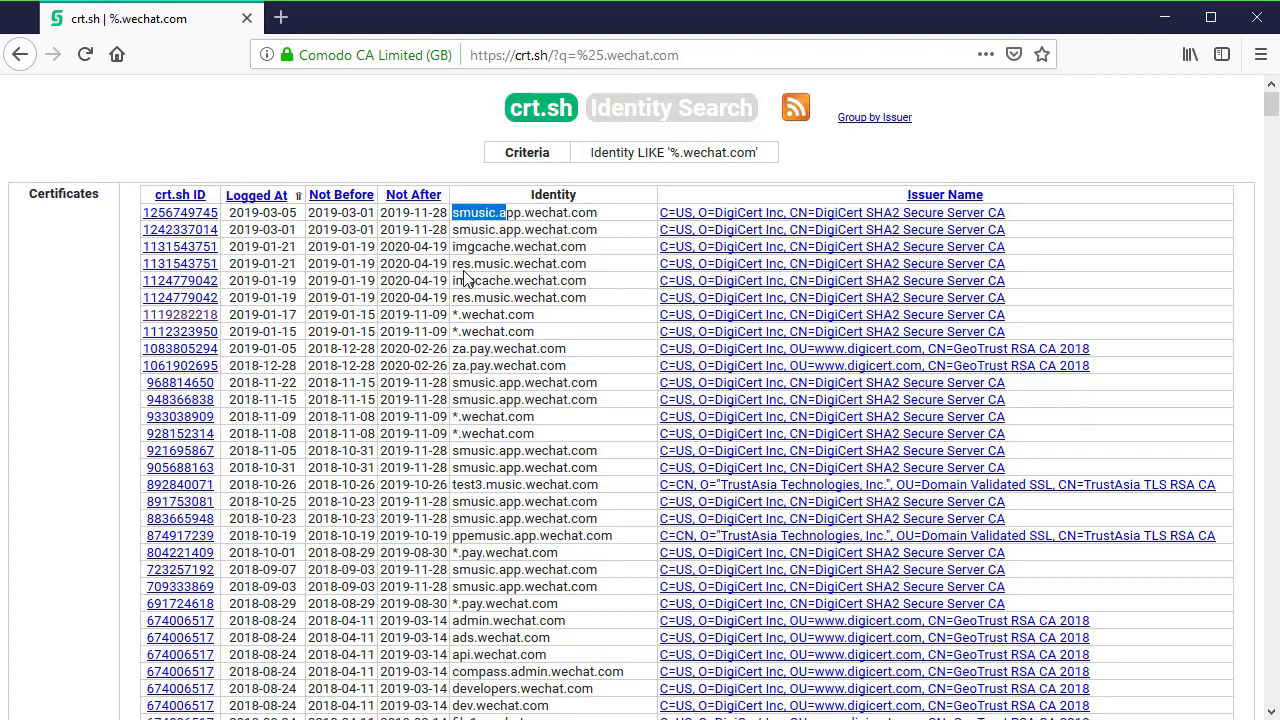
left_click_drag(454, 280, 512, 280)
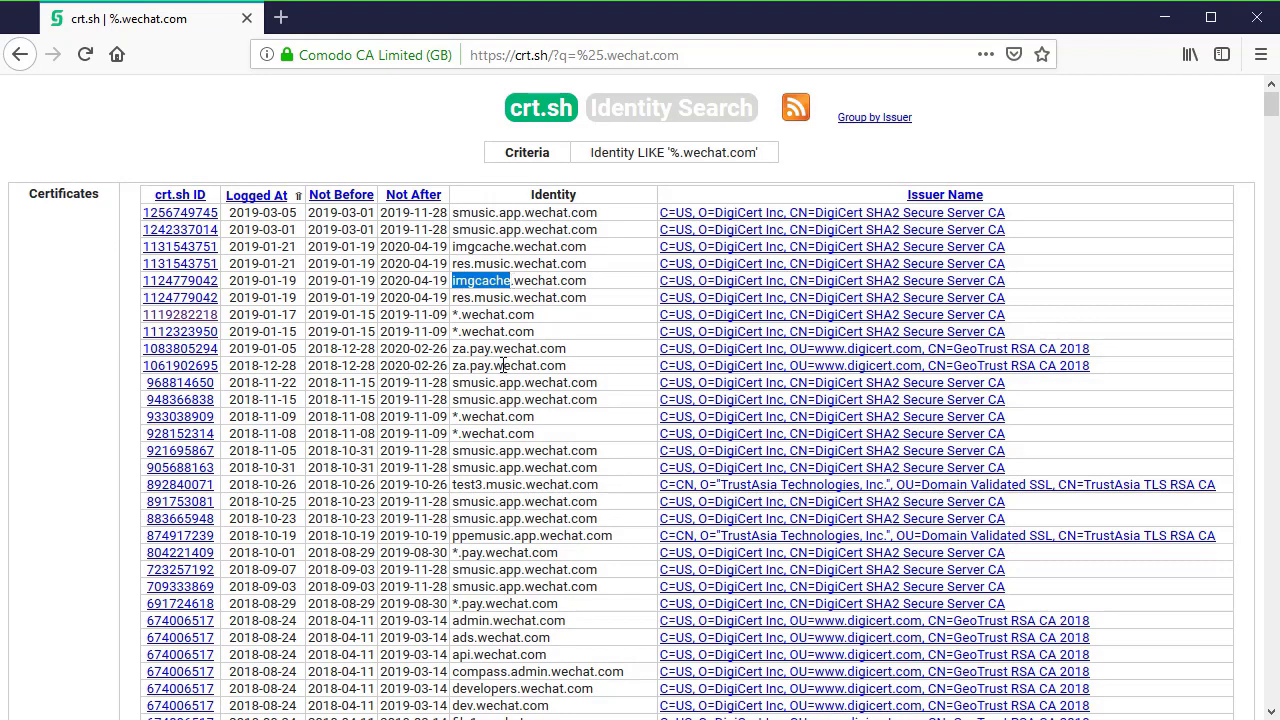
left_click_drag(468, 366, 502, 372)
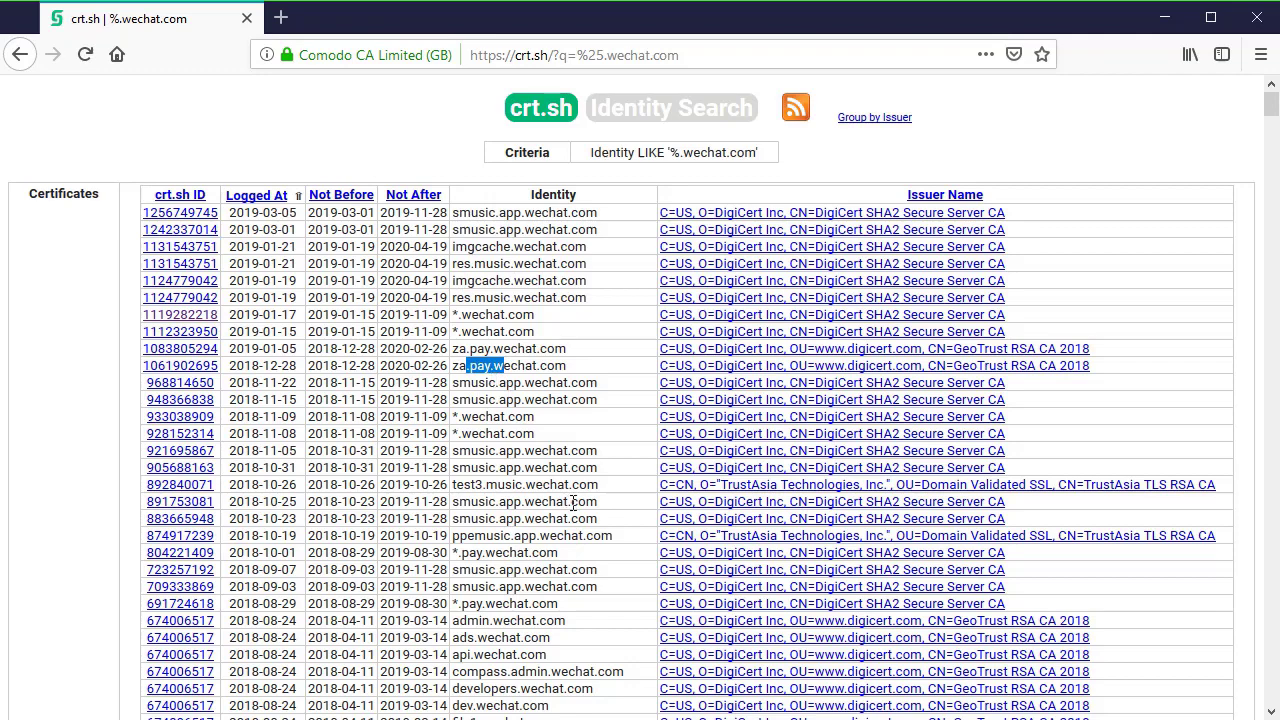
left_click(603, 424)
scroll(618, 430, "down", 10)
scroll(640, 425, "down", 10)
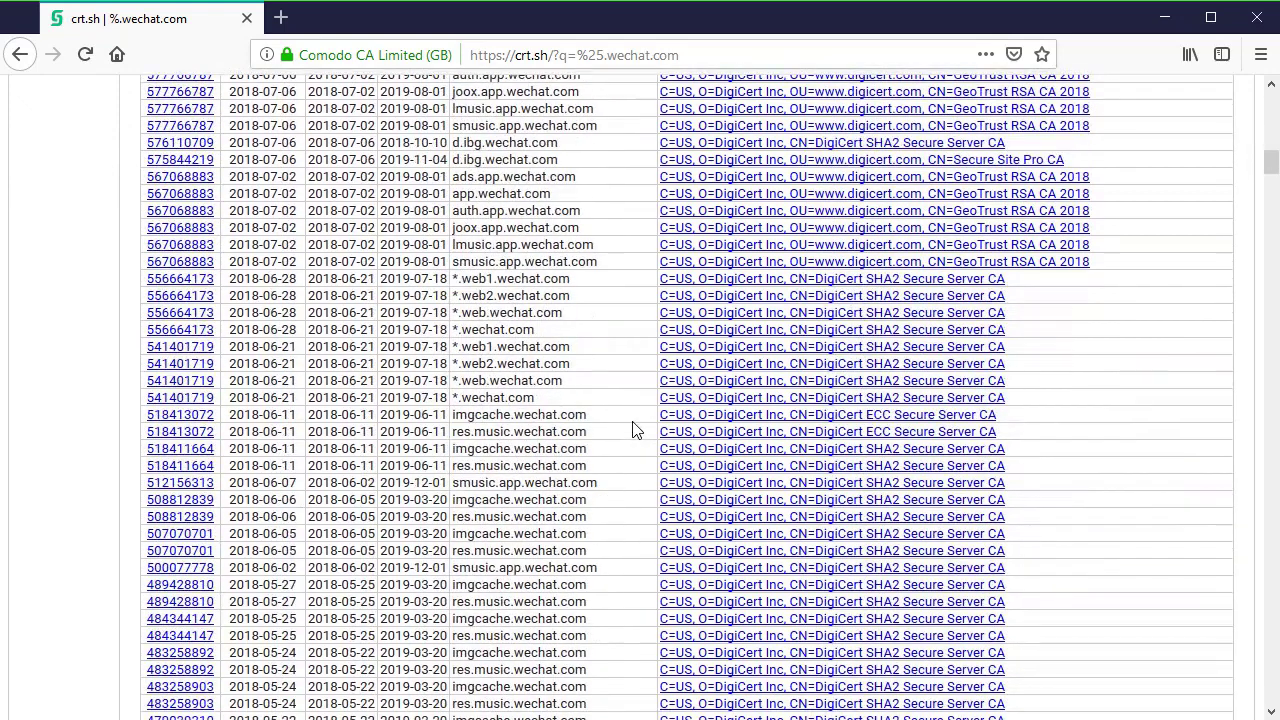
scroll(632, 430, "down", 7)
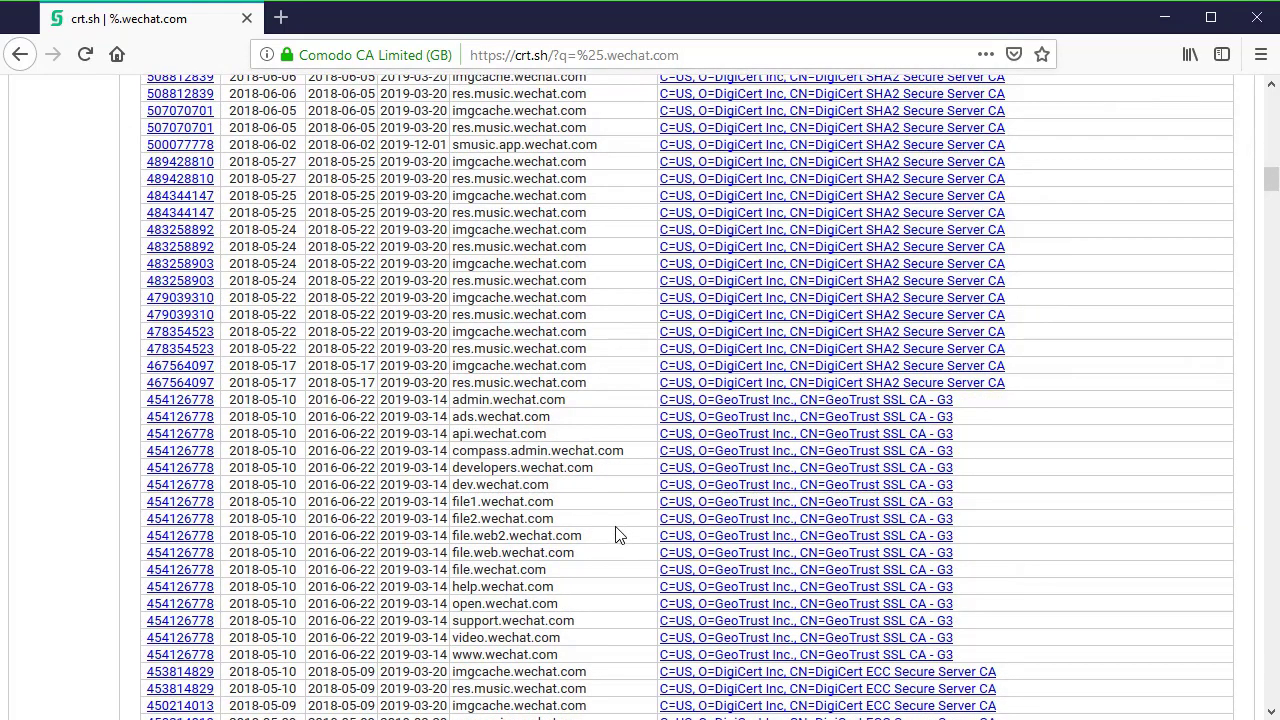
scroll(620, 490, "up", 11)
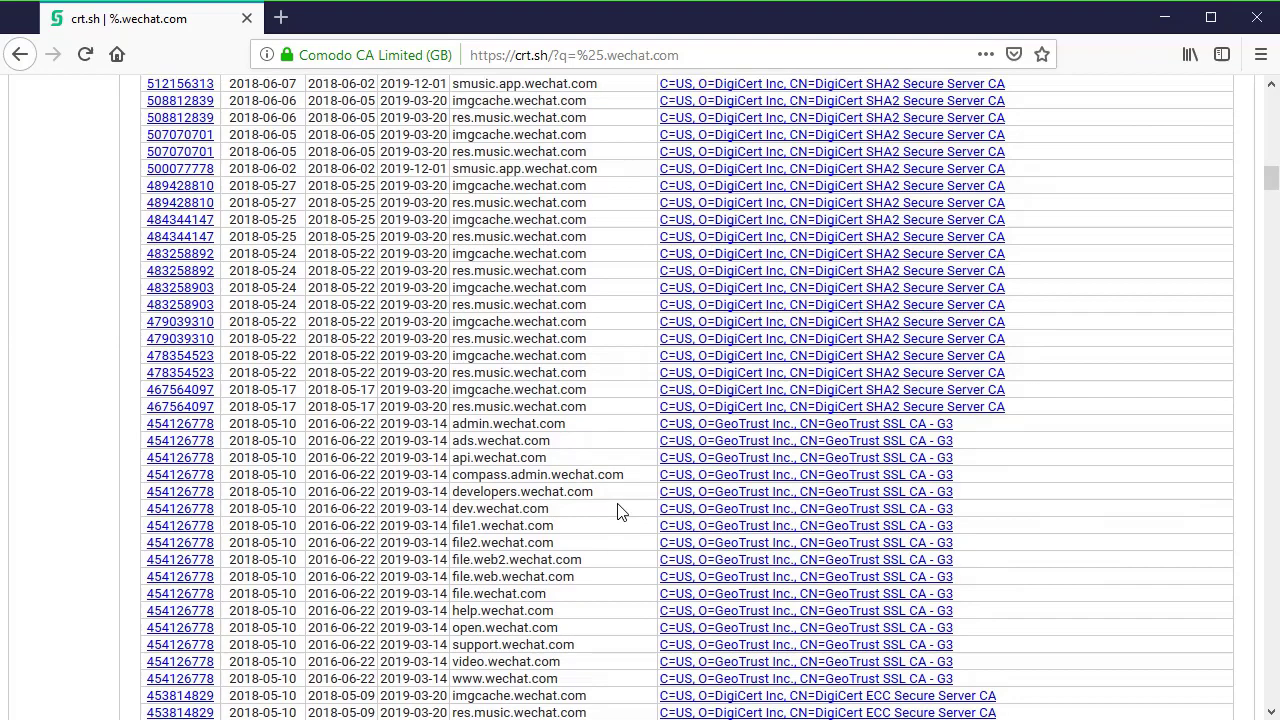
scroll(628, 440, "up", 15)
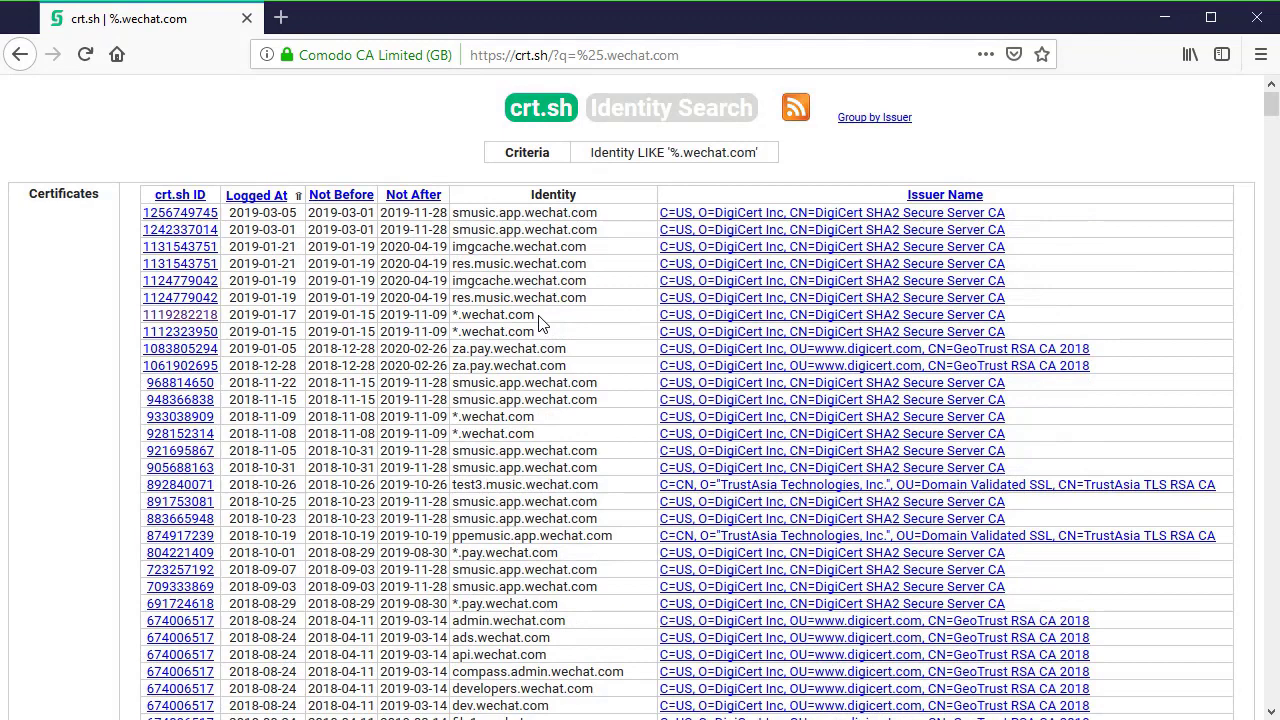
Locate the wildcard identity *.wechat.com and open its certificate logged on 2019-01-17.
left_click_drag(529, 316, 453, 318)
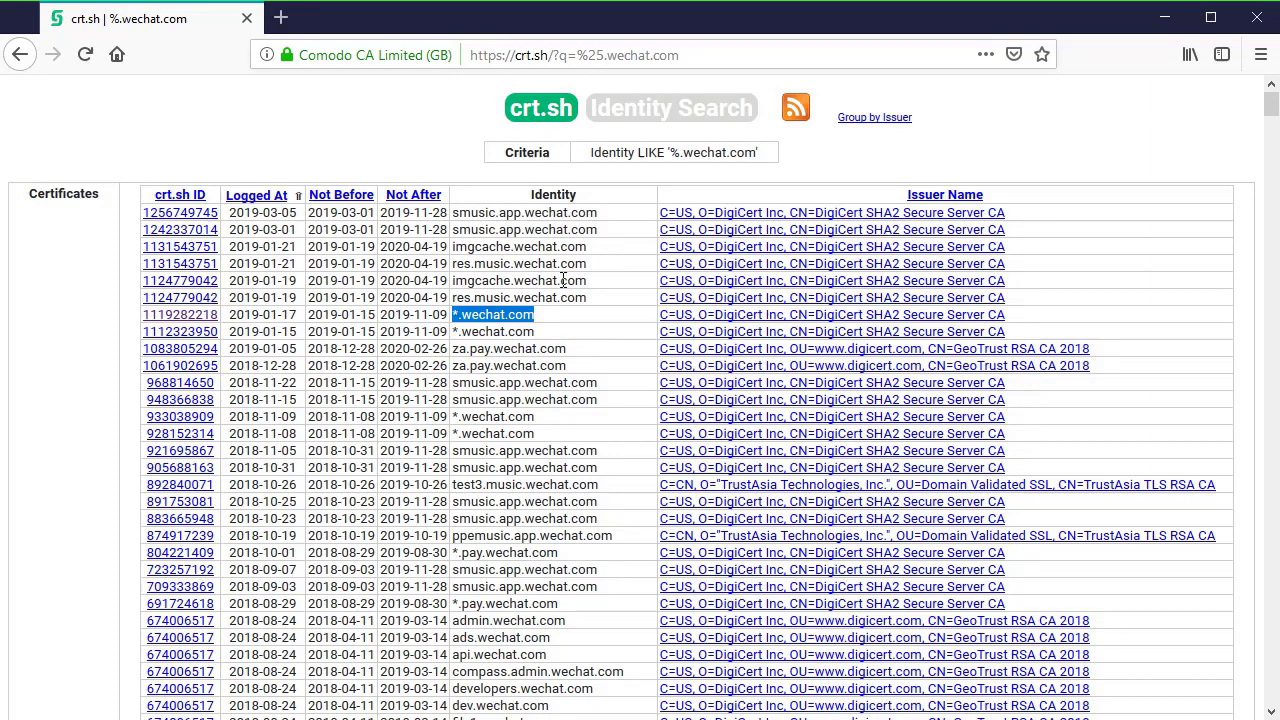
left_click(556, 325)
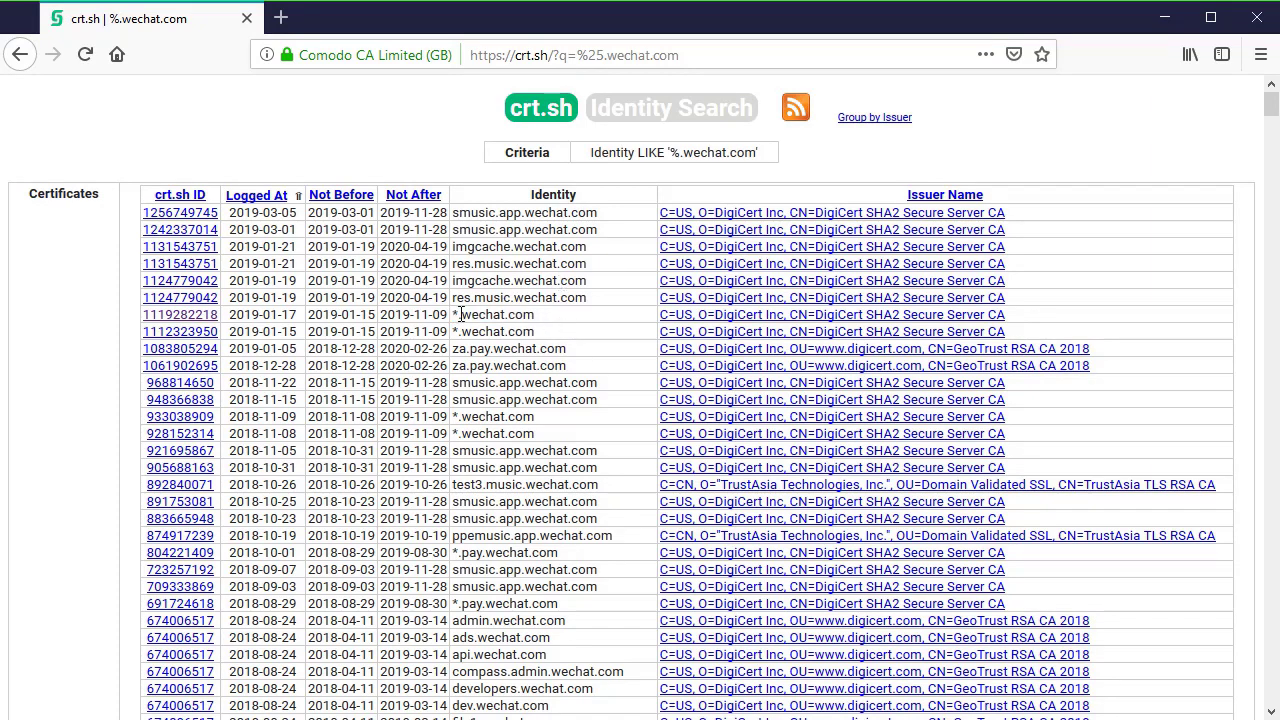
left_click_drag(461, 316, 453, 318)
left_click(476, 315)
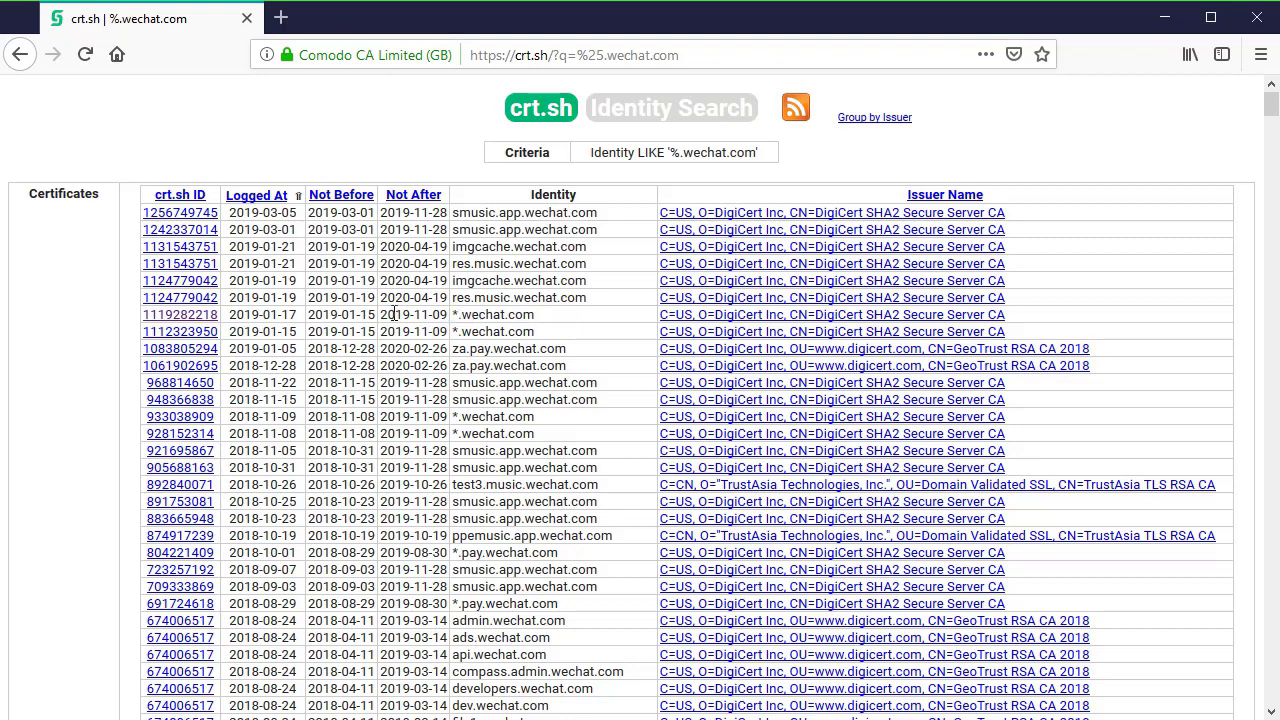
left_click(184, 317)
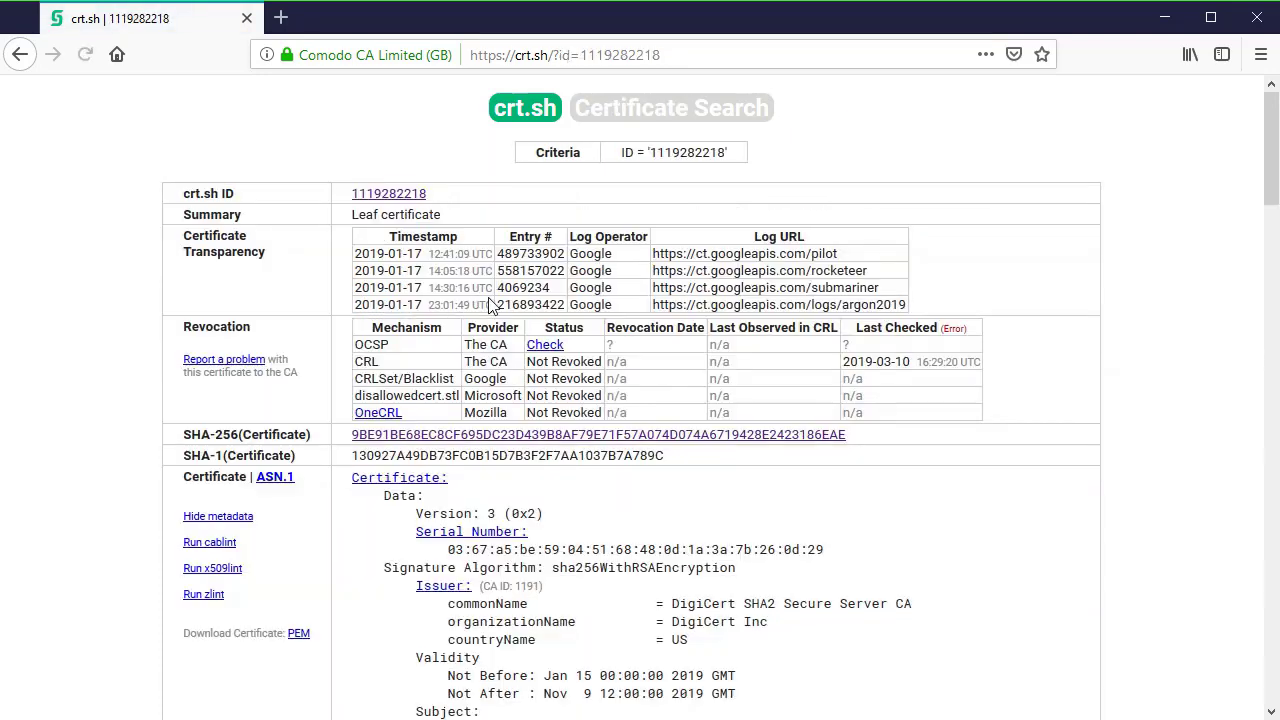
Examine the certificate's issuer common name and the subject's common name, organizational unit and organization.
scroll(848, 433, "down", 2)
scroll(848, 433, "down", 4)
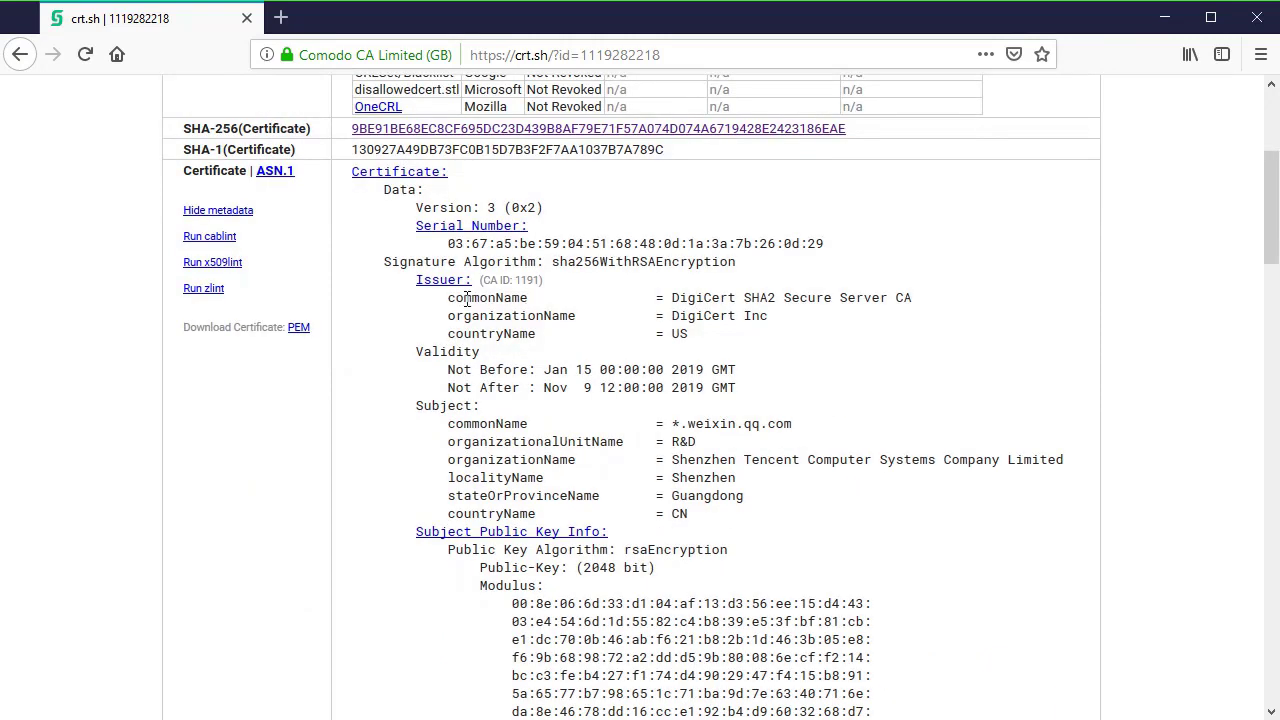
left_click_drag(456, 298, 933, 305)
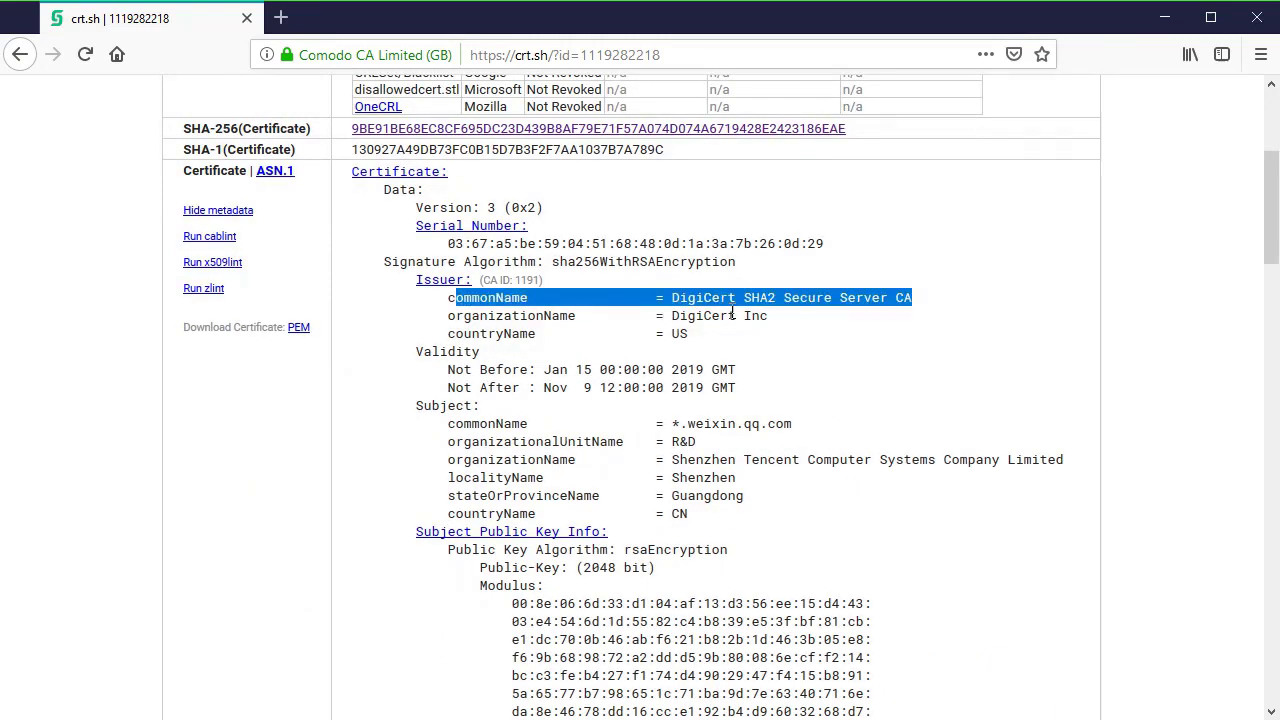
left_click(596, 366)
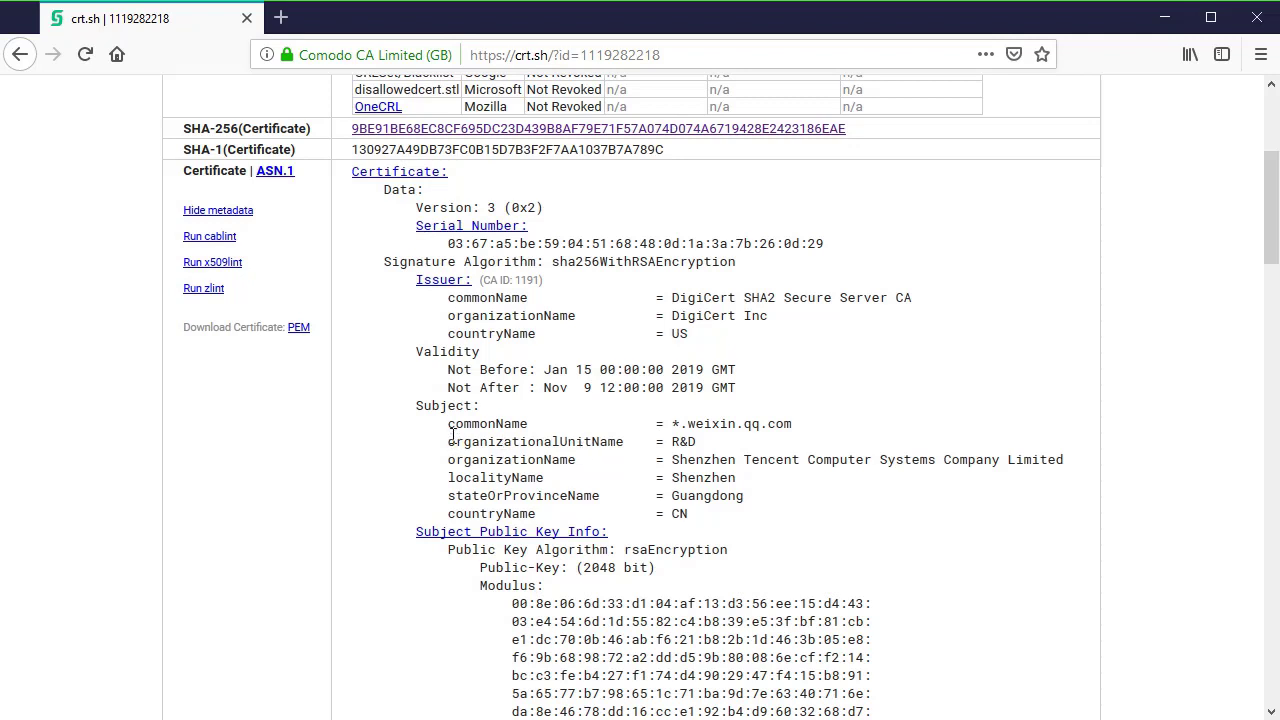
left_click_drag(672, 424, 796, 425)
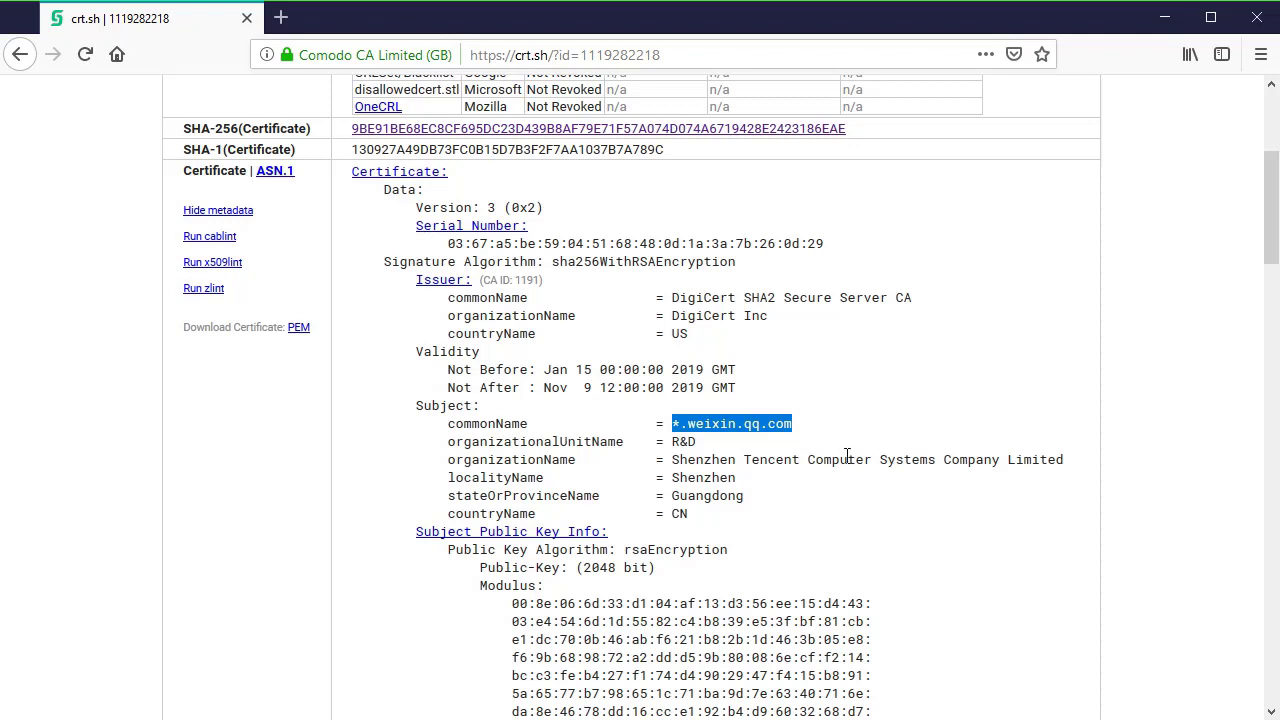
left_click(685, 448)
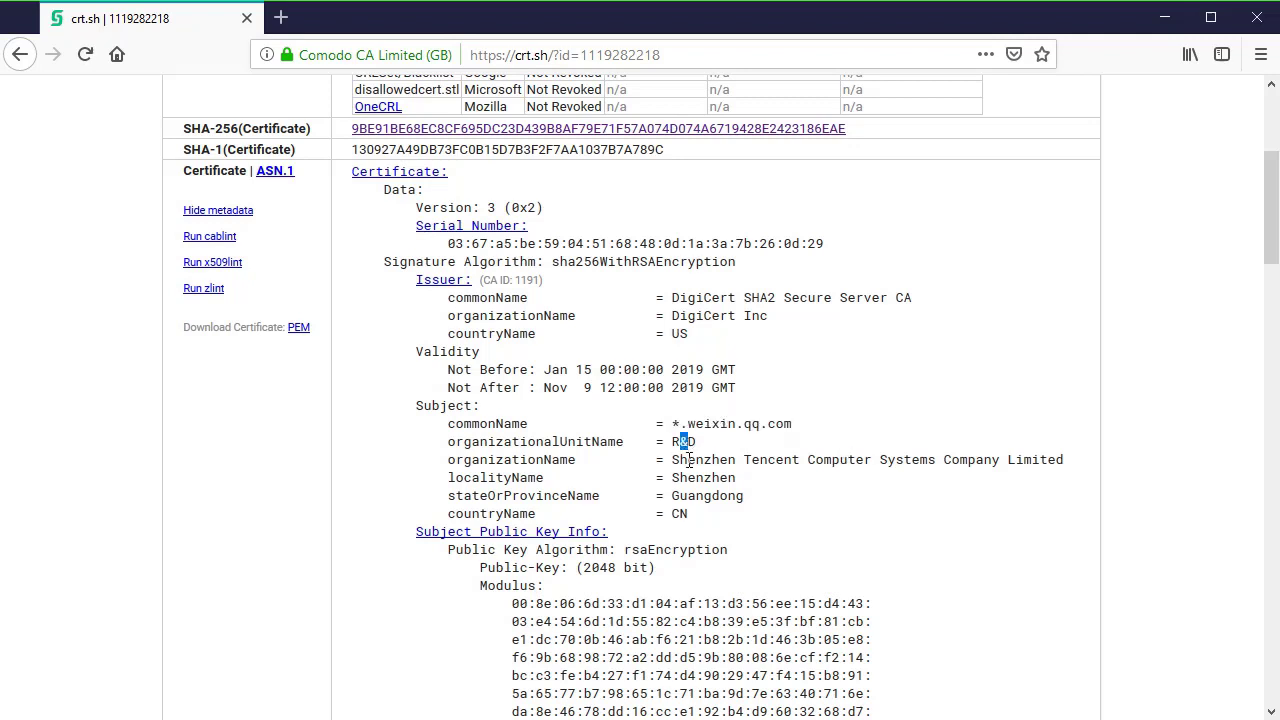
left_click_drag(680, 462, 754, 462)
left_click(700, 518)
Examine the certificate's X509v3 extensions, covering the Authority Key Identifier and the Subject Alternative Name list.
scroll(391, 455, "down", 6)
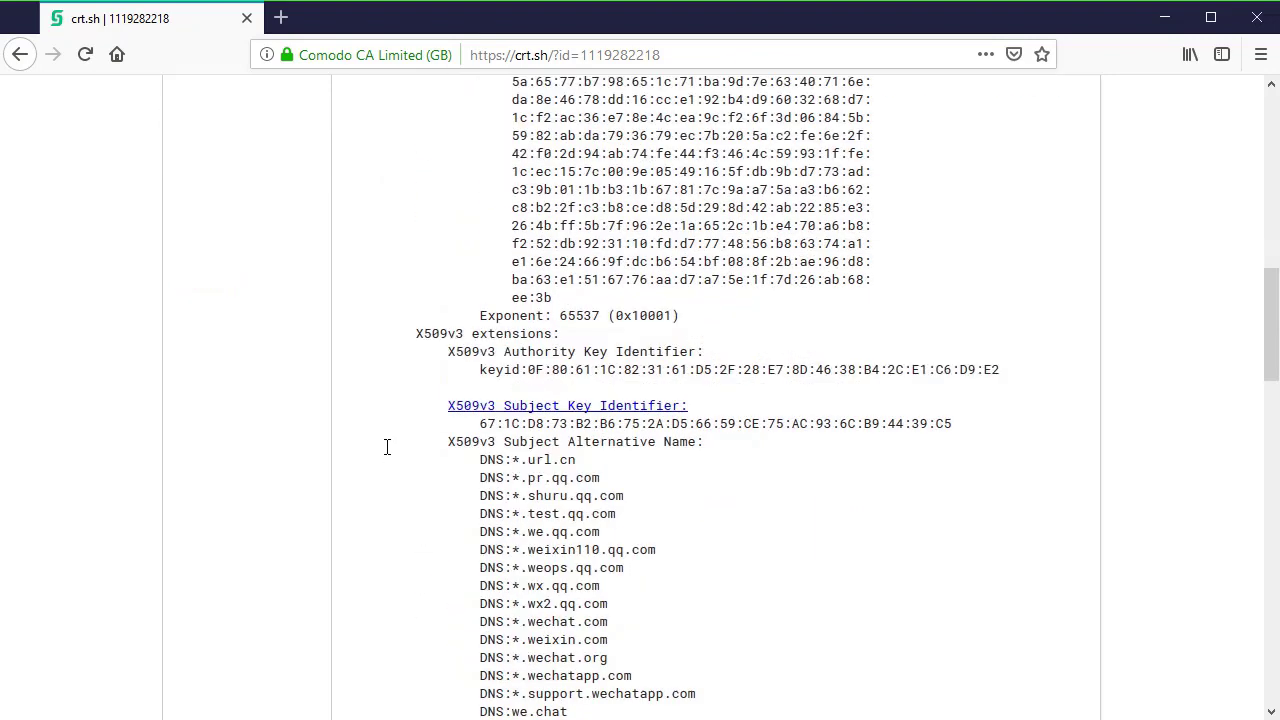
scroll(390, 440, "down", 1)
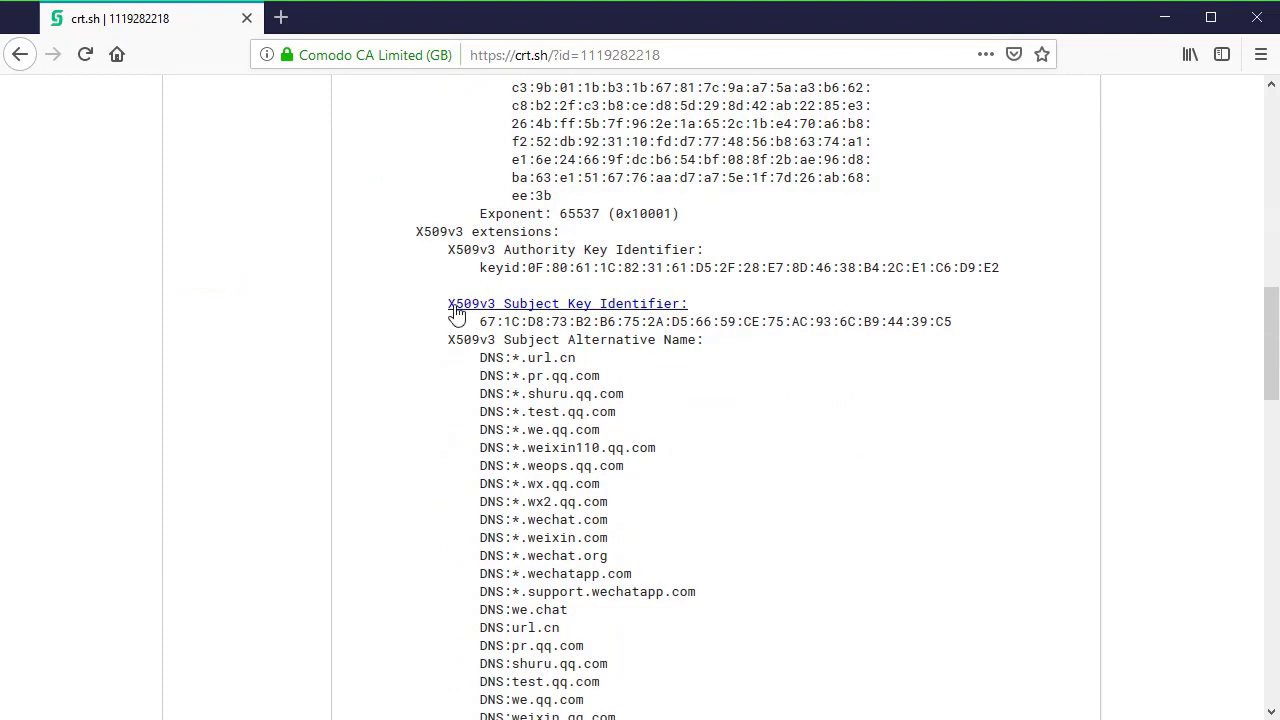
left_click_drag(489, 249, 648, 268)
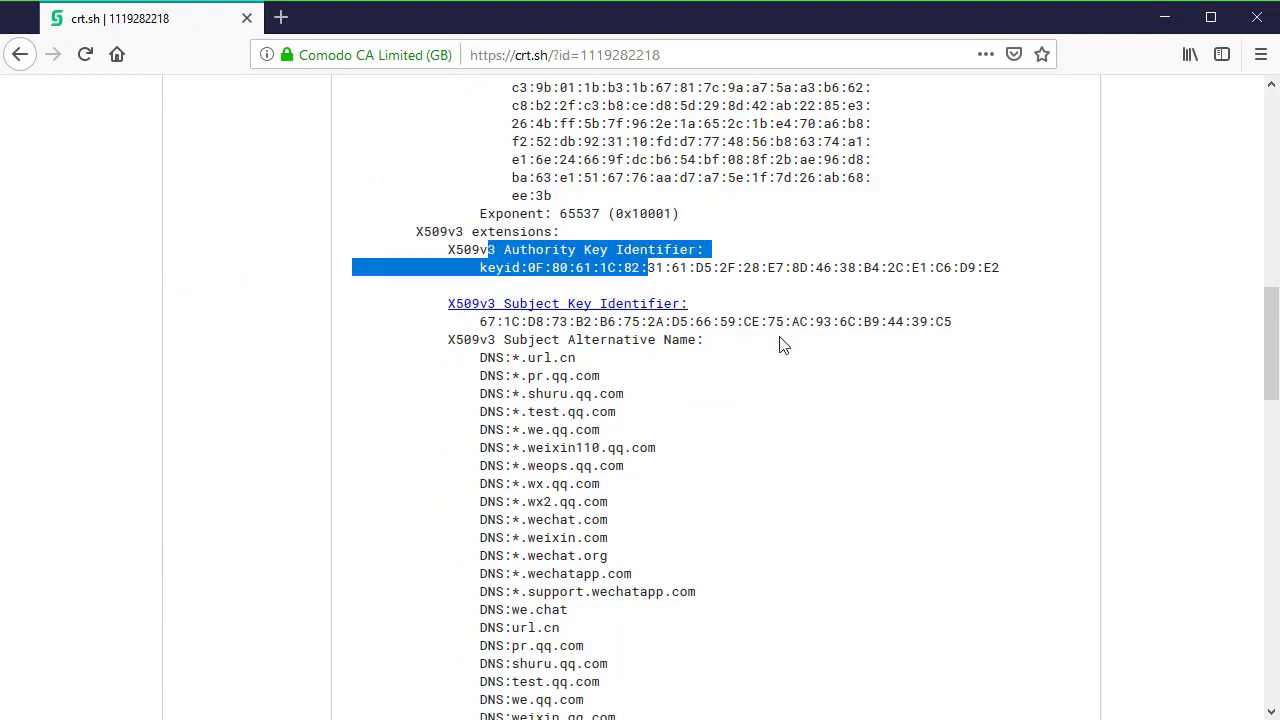
left_click(783, 345)
left_click_drag(511, 340, 696, 341)
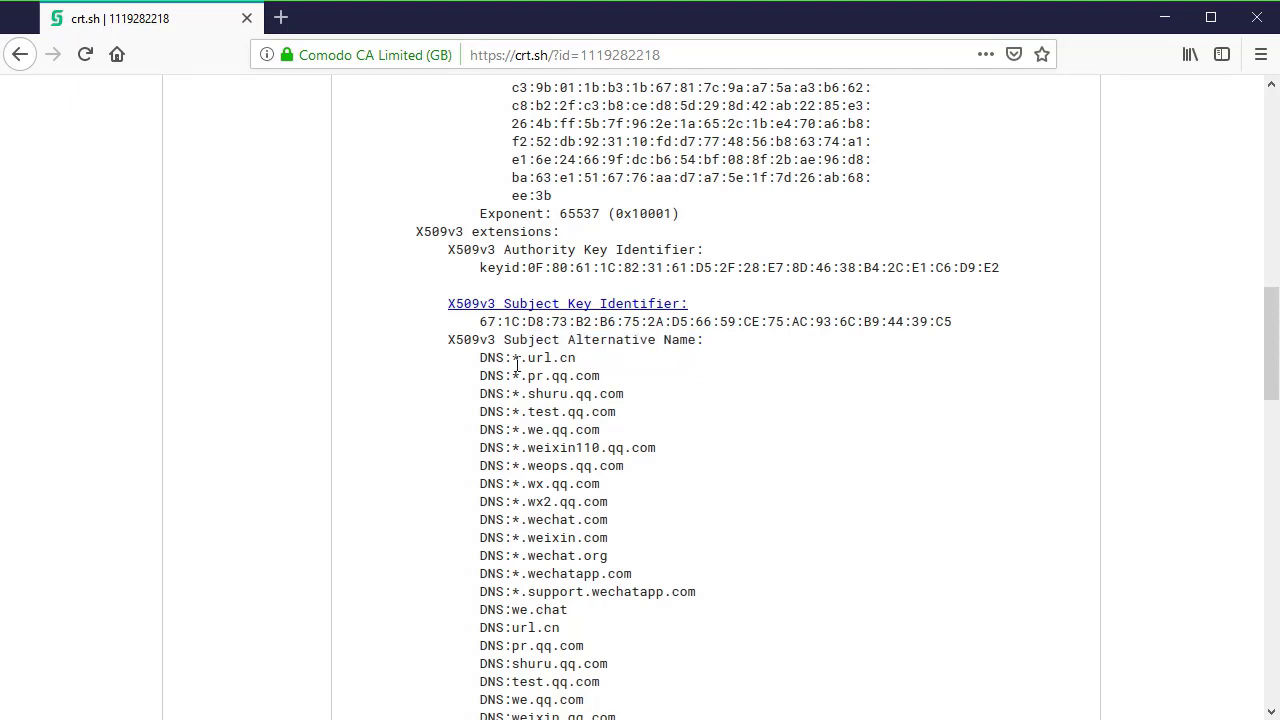
left_click_drag(481, 357, 640, 563)
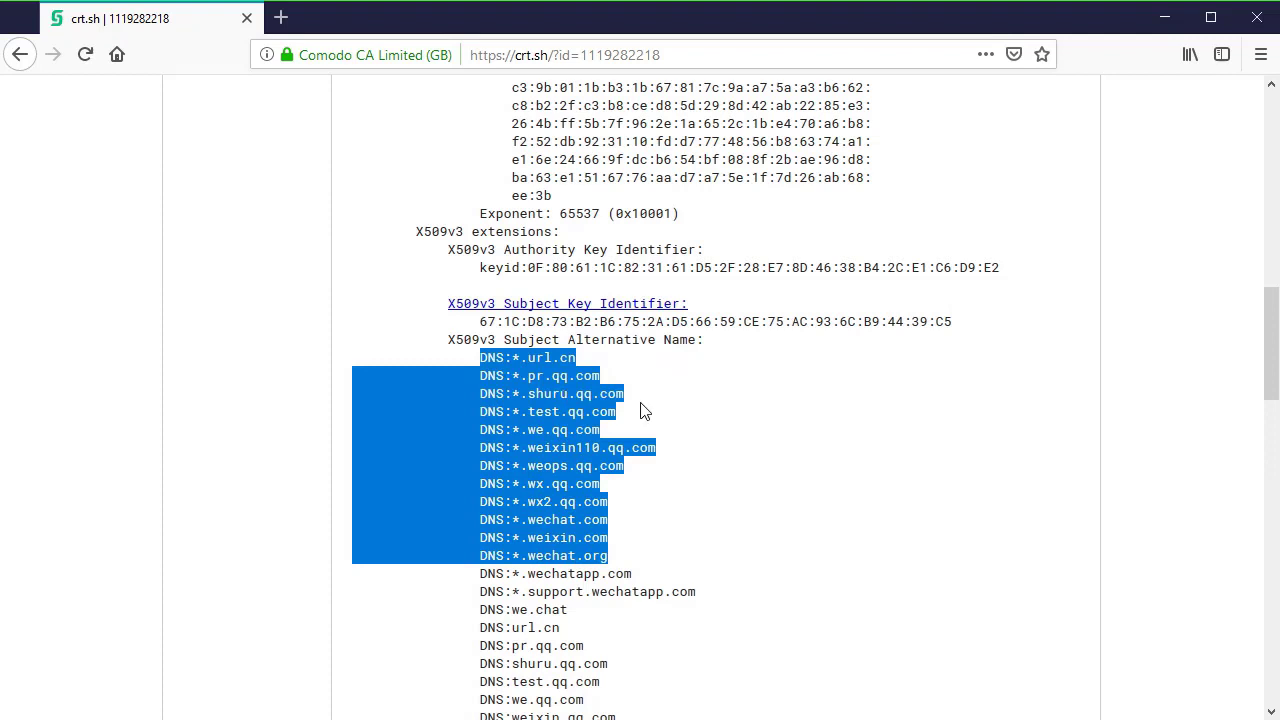
left_click(676, 391)
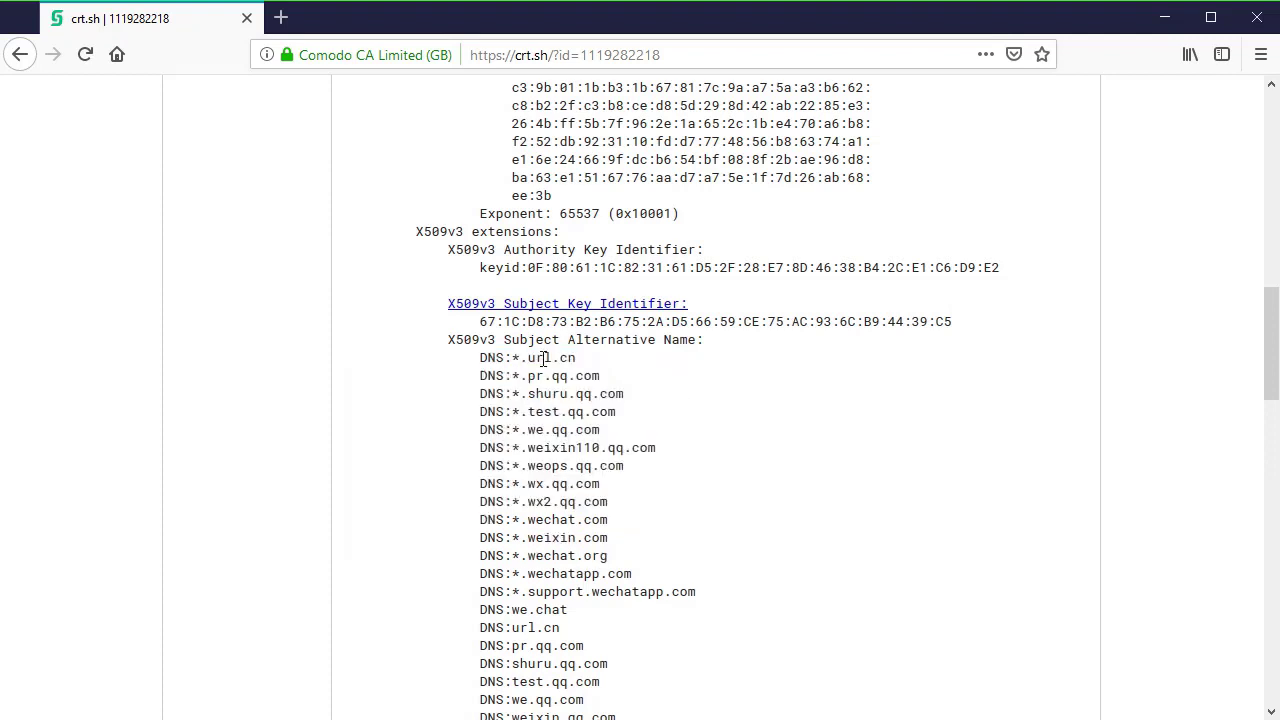
Inspect individual alternative names such as url.cn, pr.qq.com and wechatapp.com, then return to the start of the certificate record.
left_click_drag(527, 358, 588, 360)
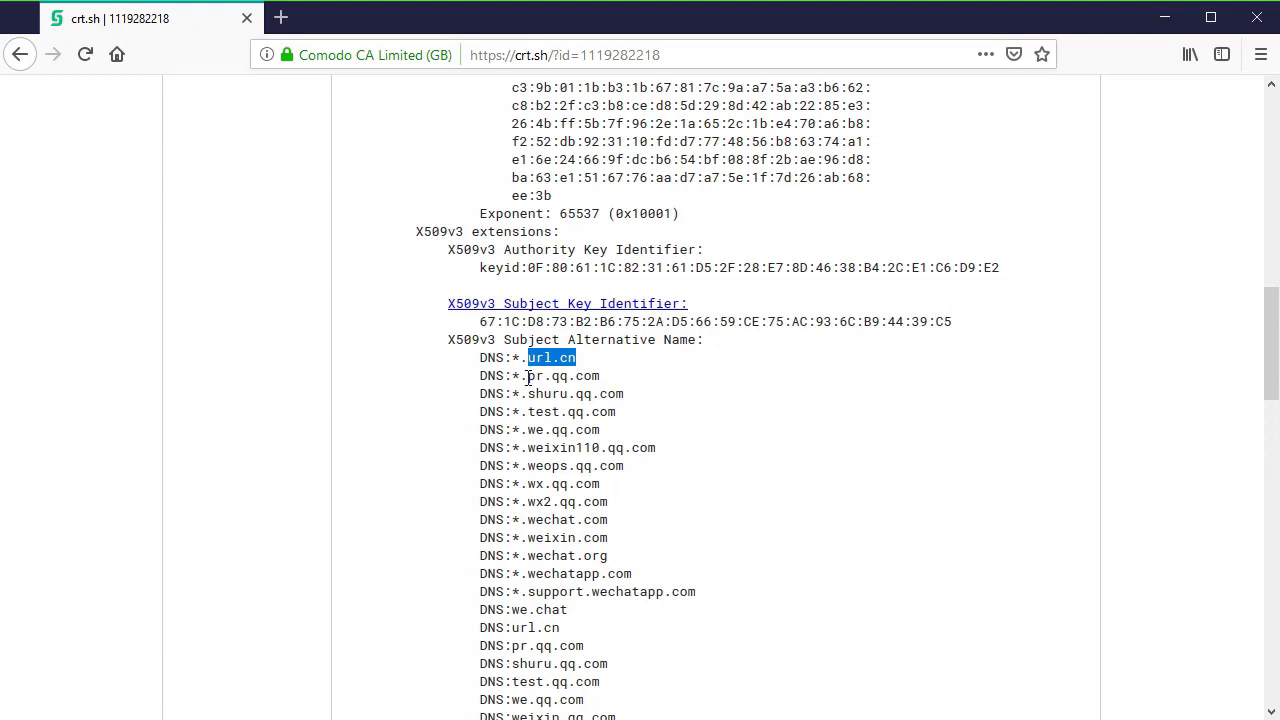
left_click_drag(528, 377, 600, 378)
scroll(597, 494, "down", 2)
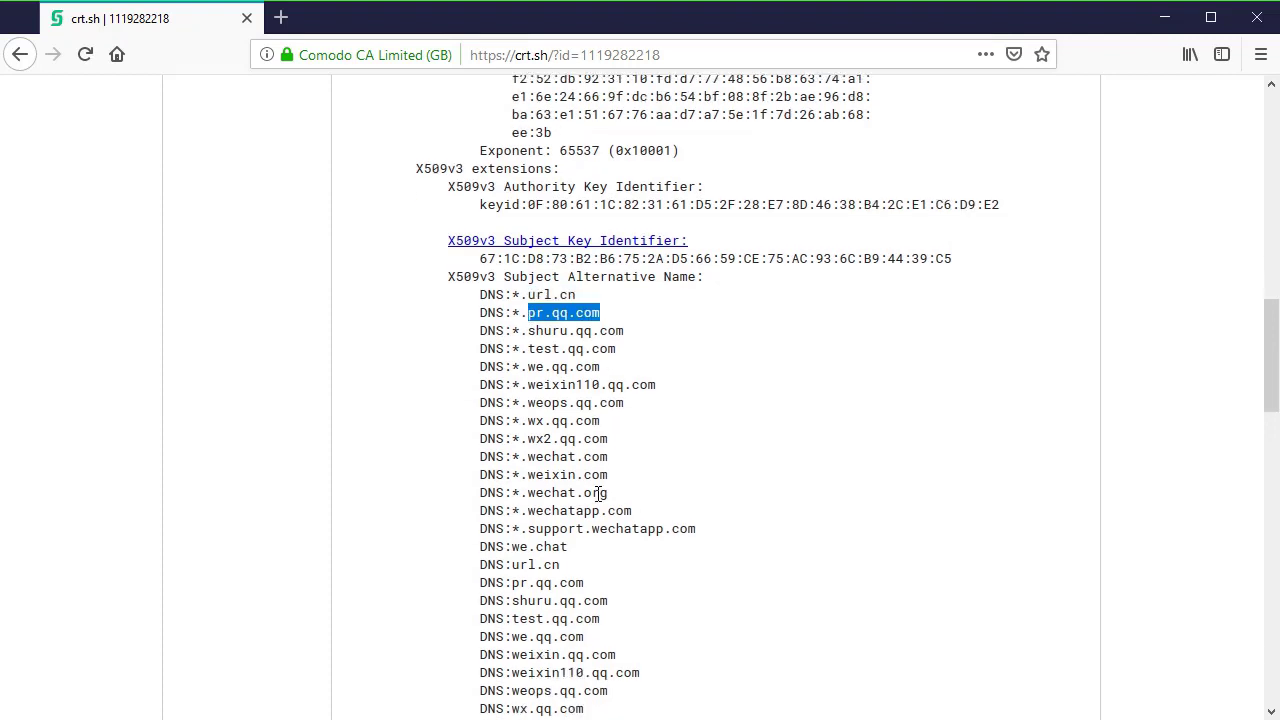
left_click_drag(529, 455, 646, 480)
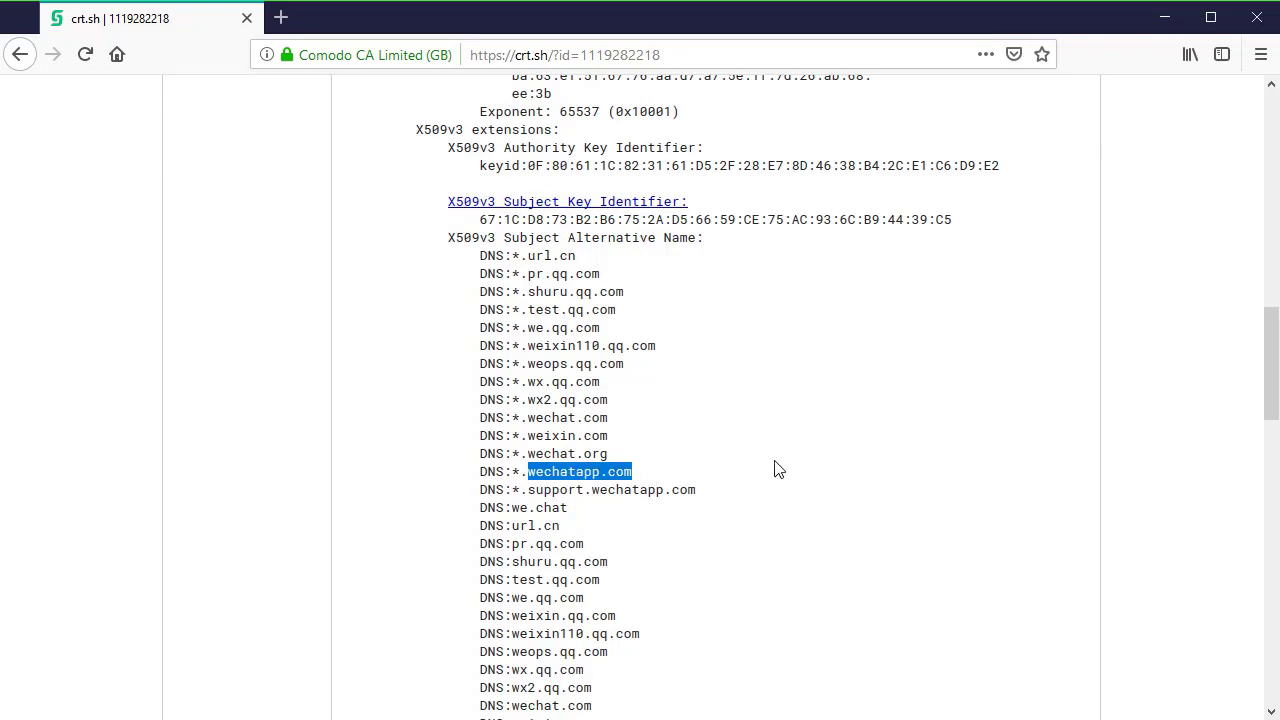
left_click(862, 465)
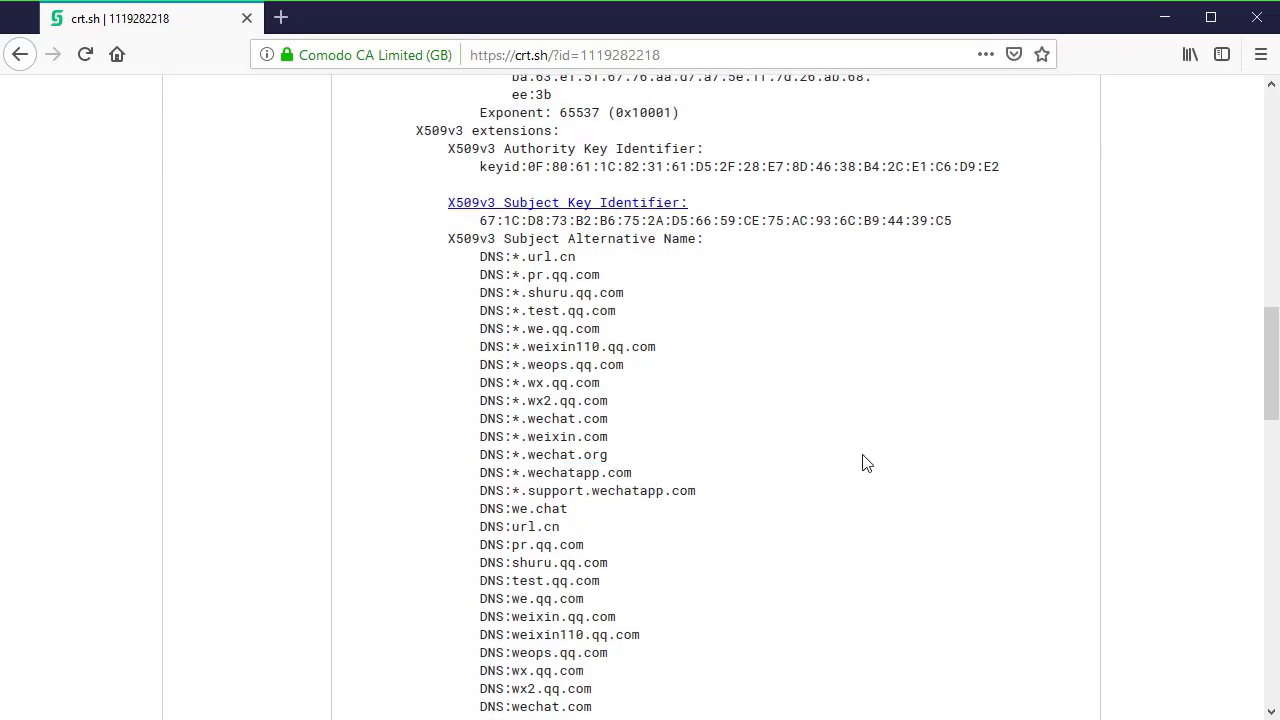
scroll(875, 455, "up", 15)
scroll(880, 448, "up", 5)
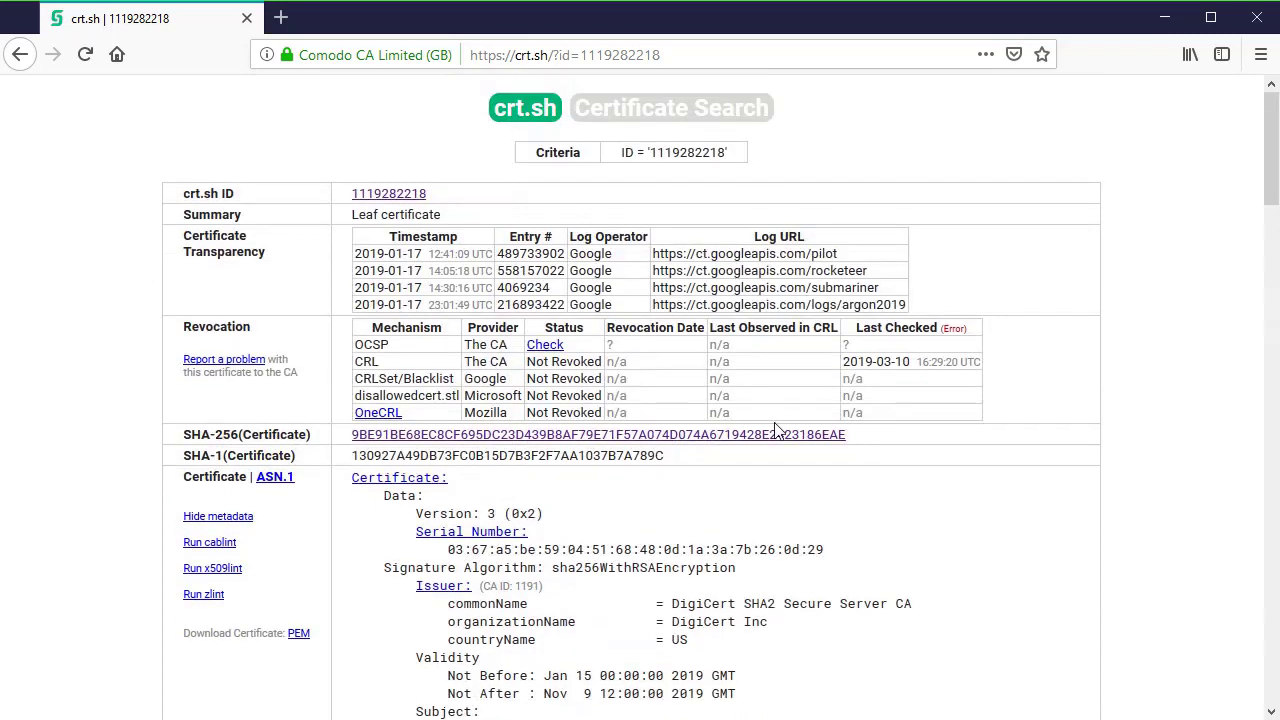
Open the certificate's SHA-256 fingerprint link in a new tab and switch to its Censys page.
left_click_drag(180, 436, 316, 438)
left_click(288, 442)
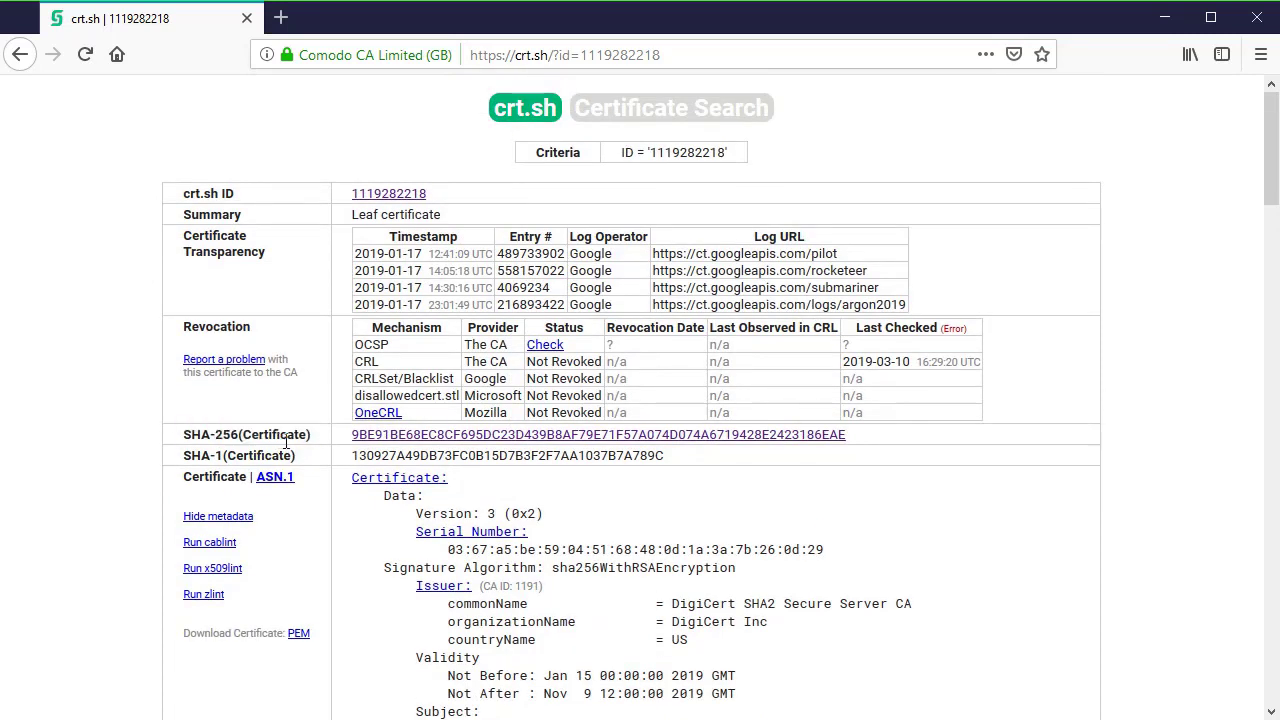
right_click(452, 440)
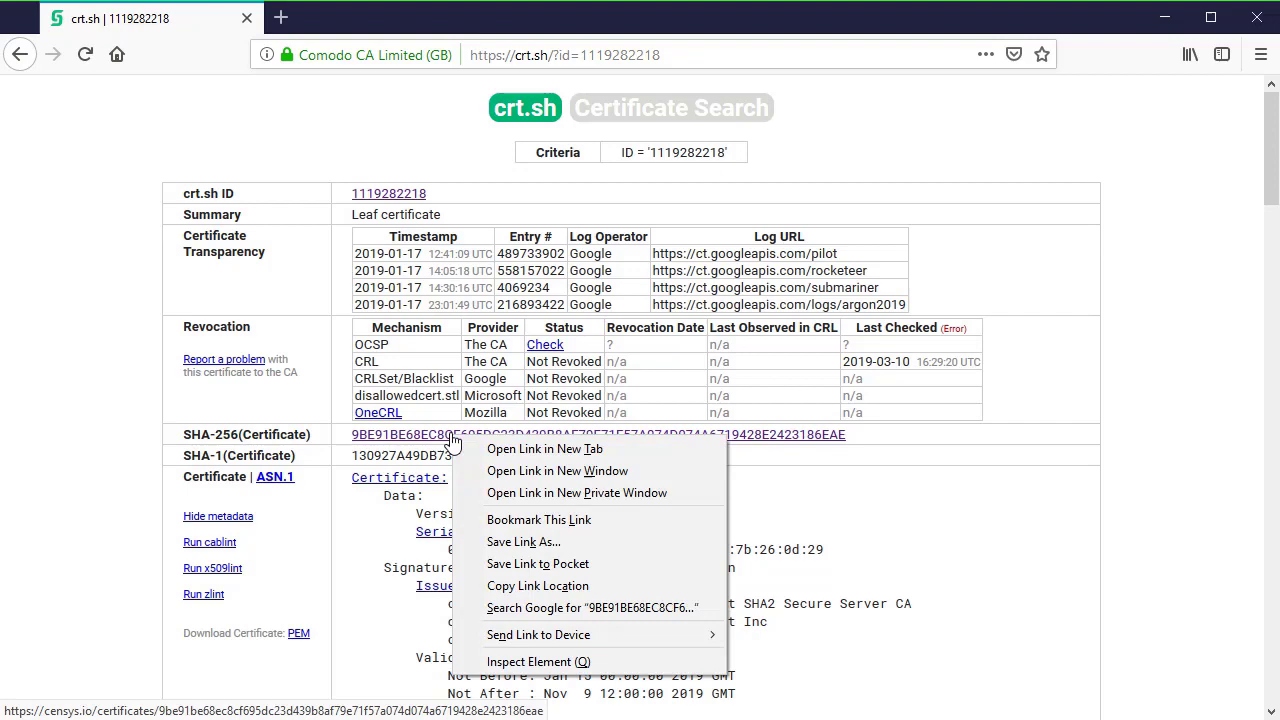
left_click(529, 451)
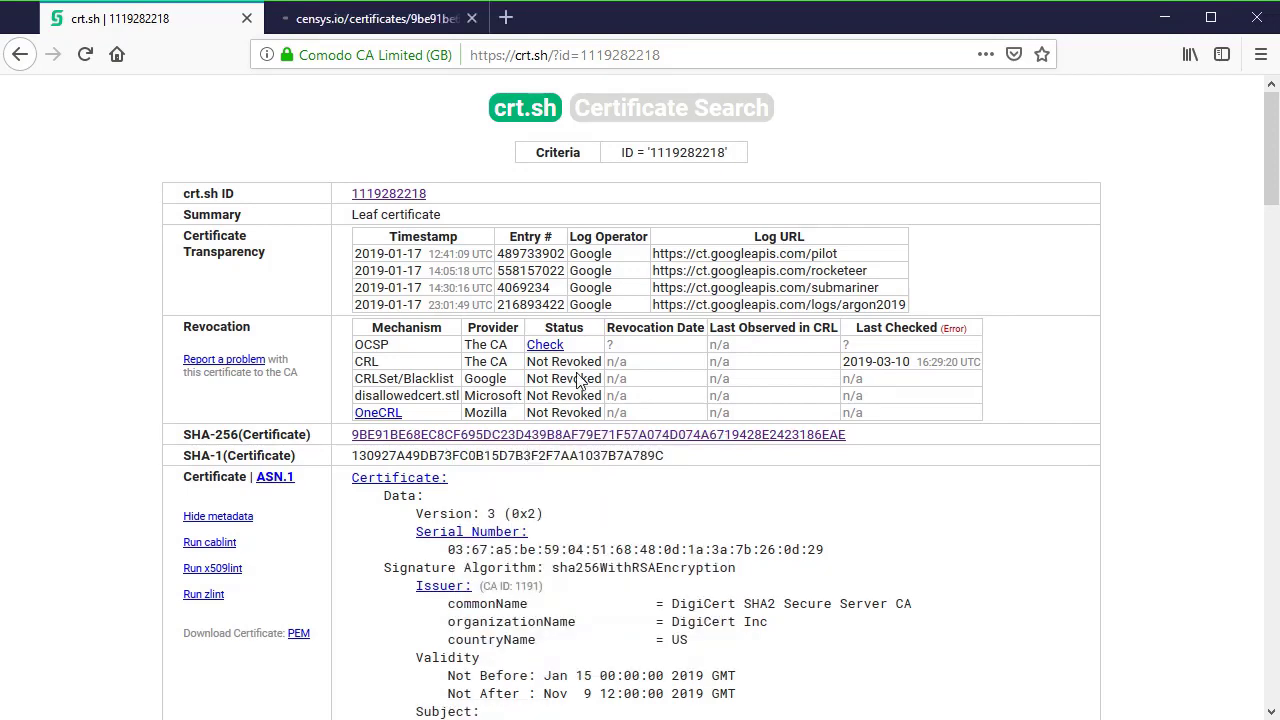
left_click(379, 23)
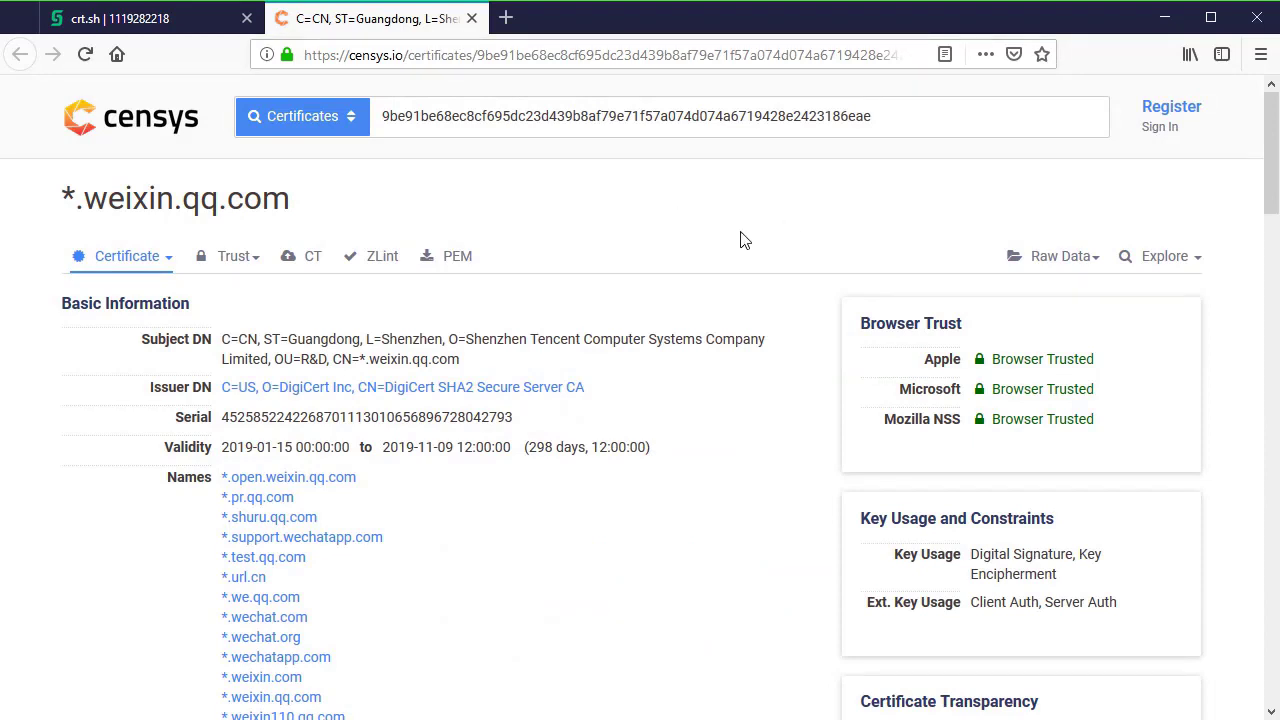
Review the certificate's Names list in the basic information, then return to the start of the record.
scroll(770, 270, "down", 2)
scroll(628, 429, "down", 3)
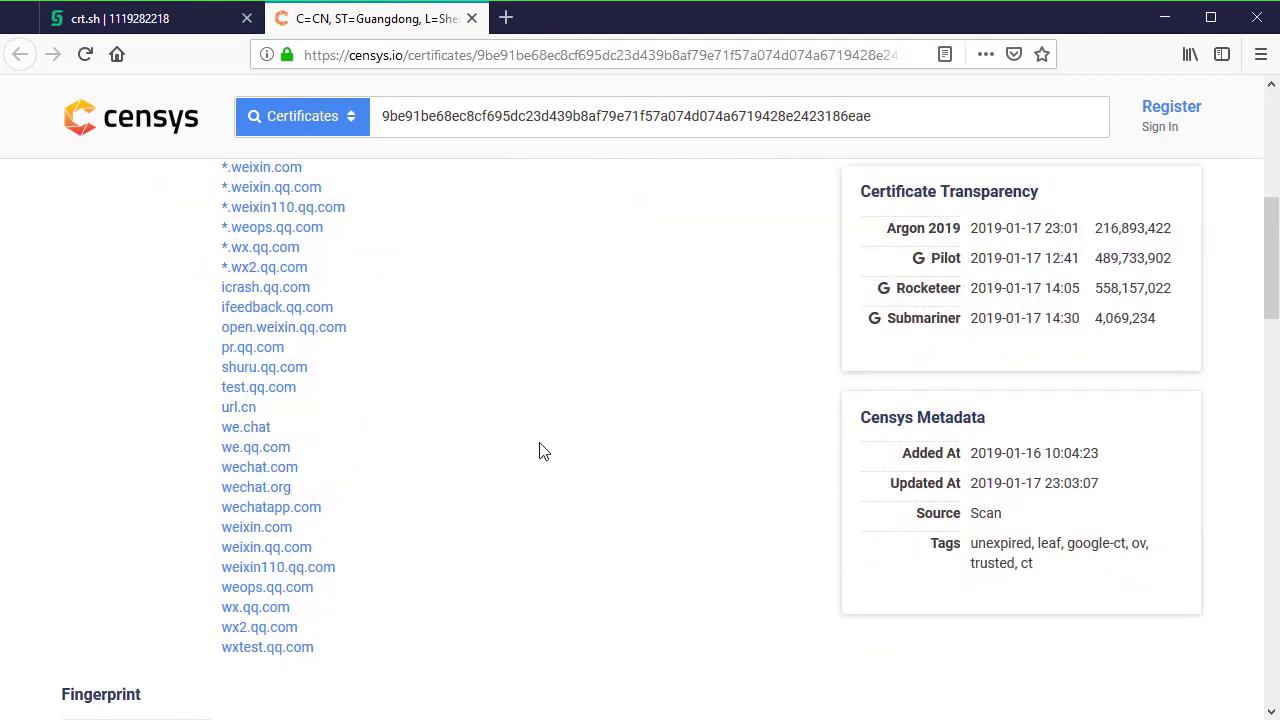
scroll(275, 295, "up", 3)
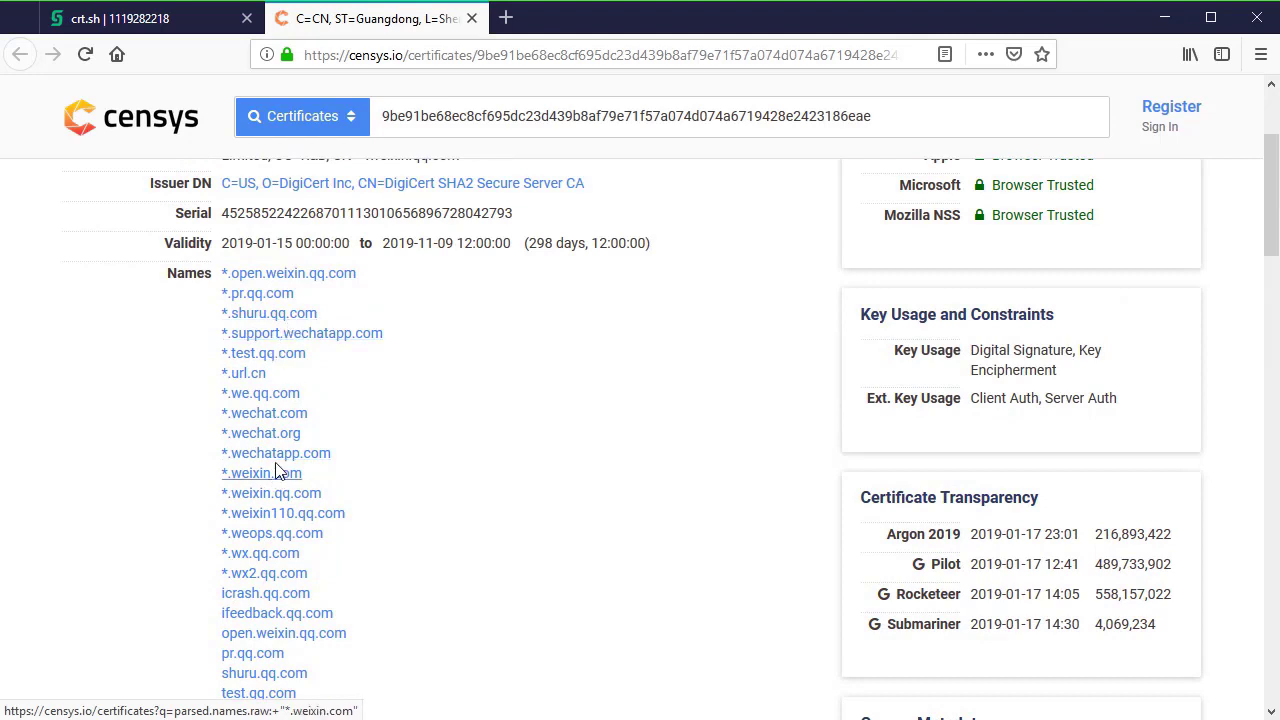
scroll(410, 453, "up", 2)
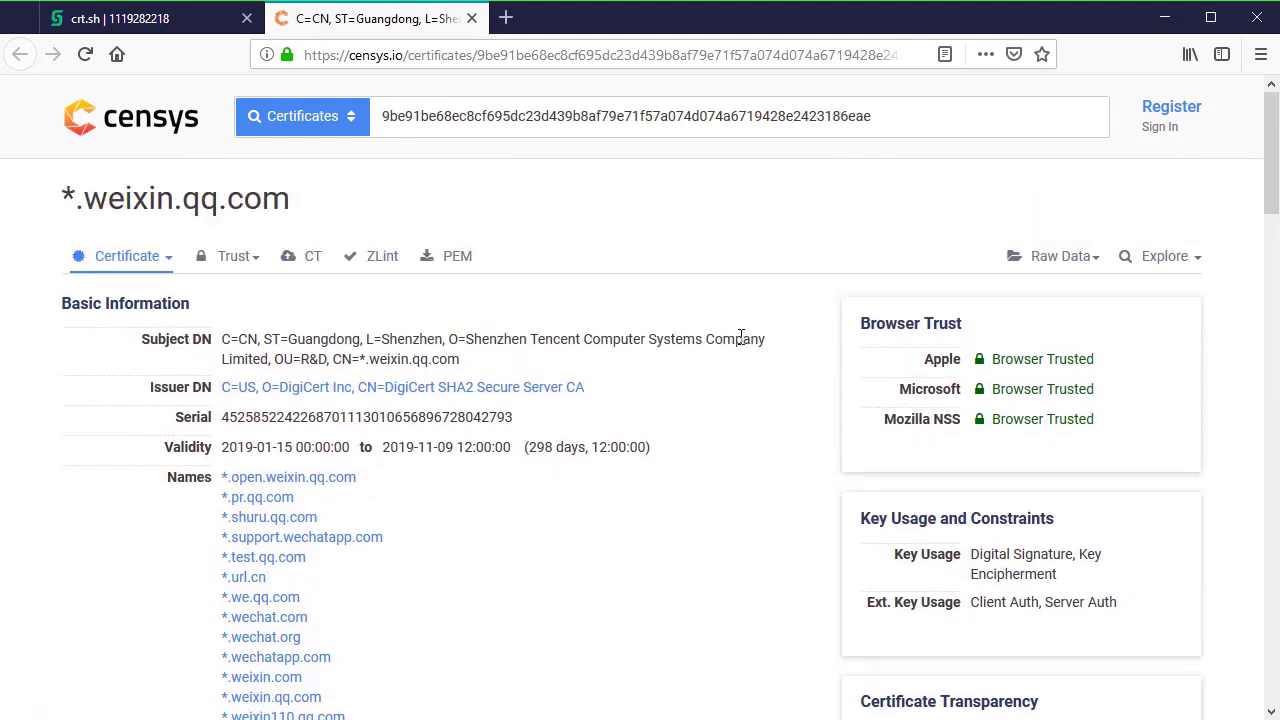
List the IPv4 hosts using this certificate and examine the first two IP addresses and the matching SHA-256 fingerprint.
left_click(1197, 260)
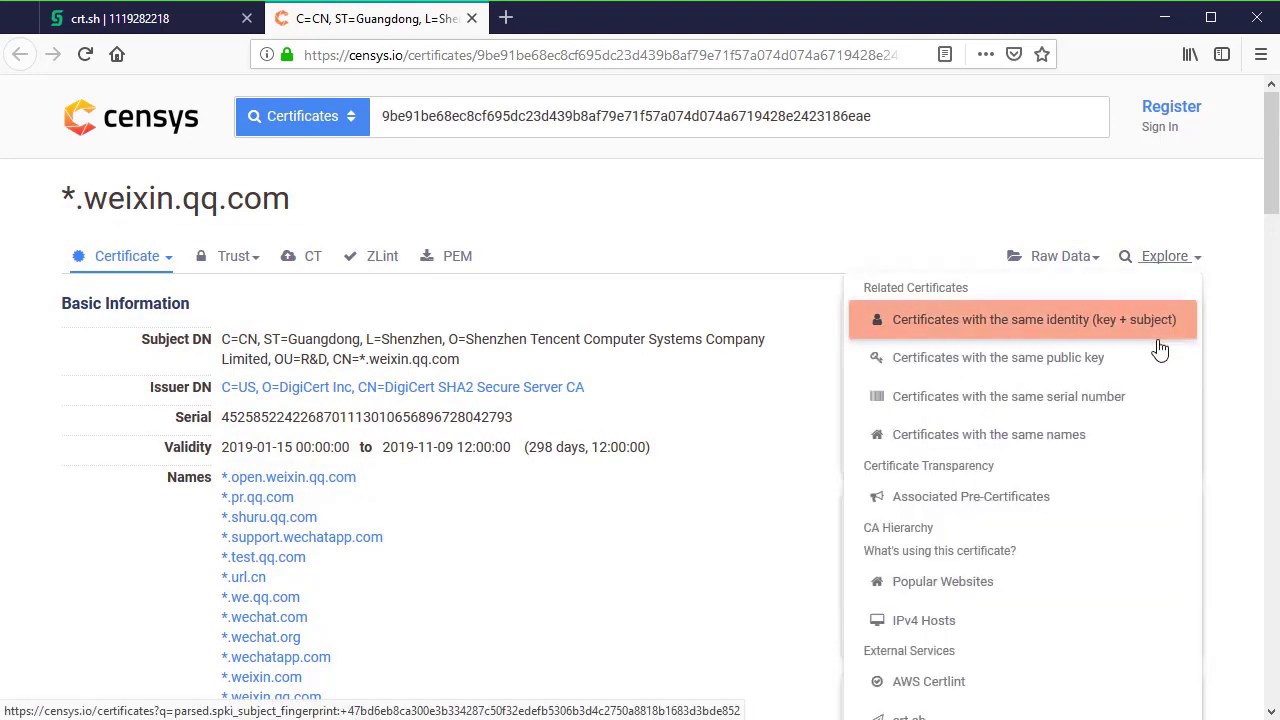
left_click(948, 624)
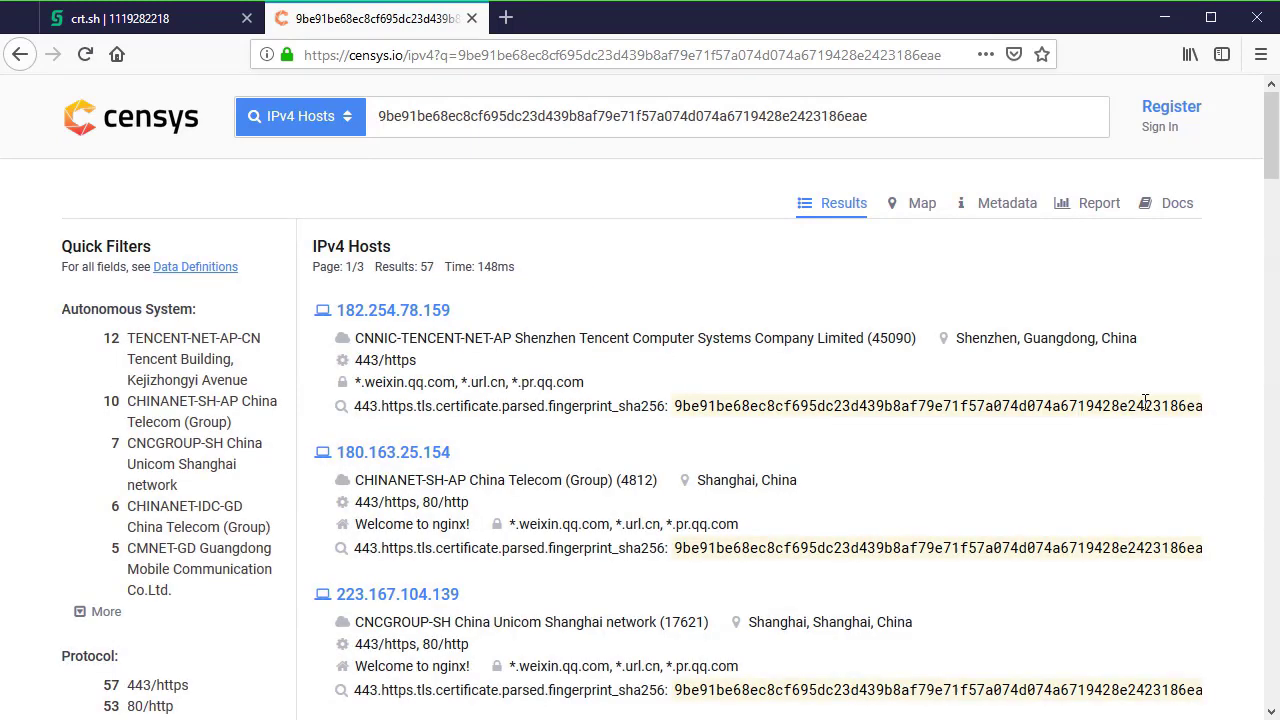
left_click_drag(503, 320, 357, 343)
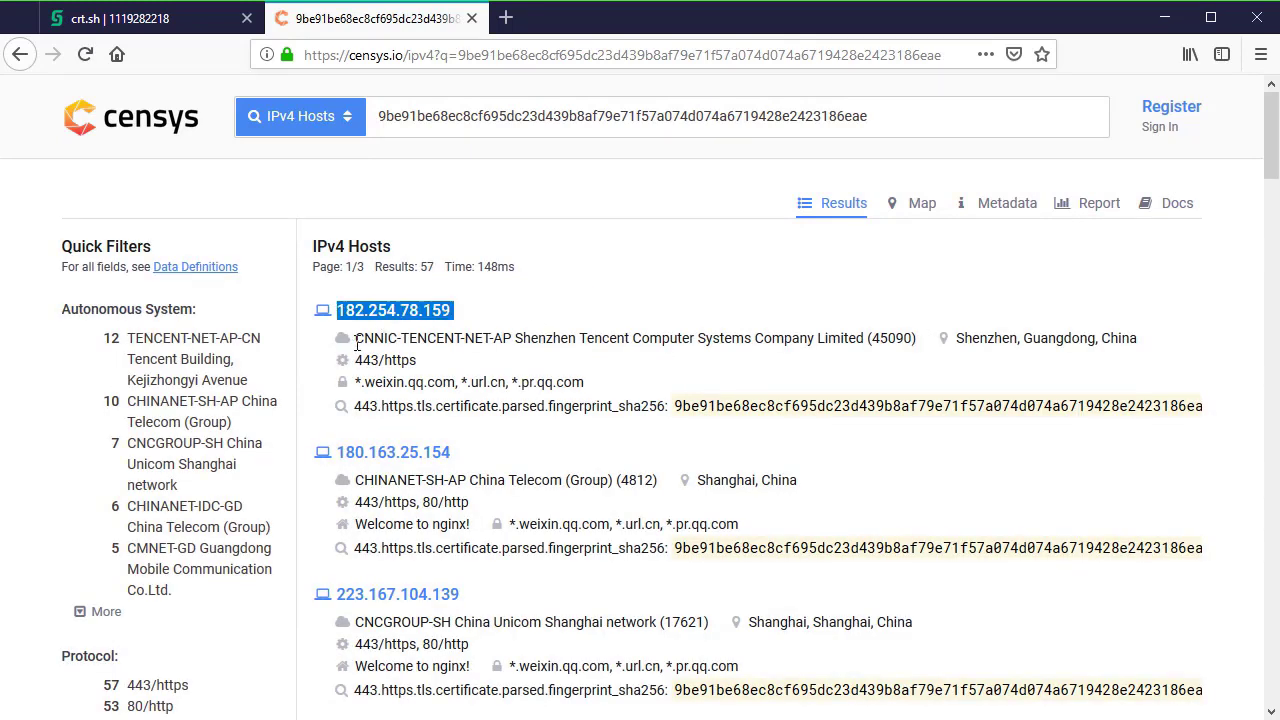
left_click_drag(476, 448, 336, 460)
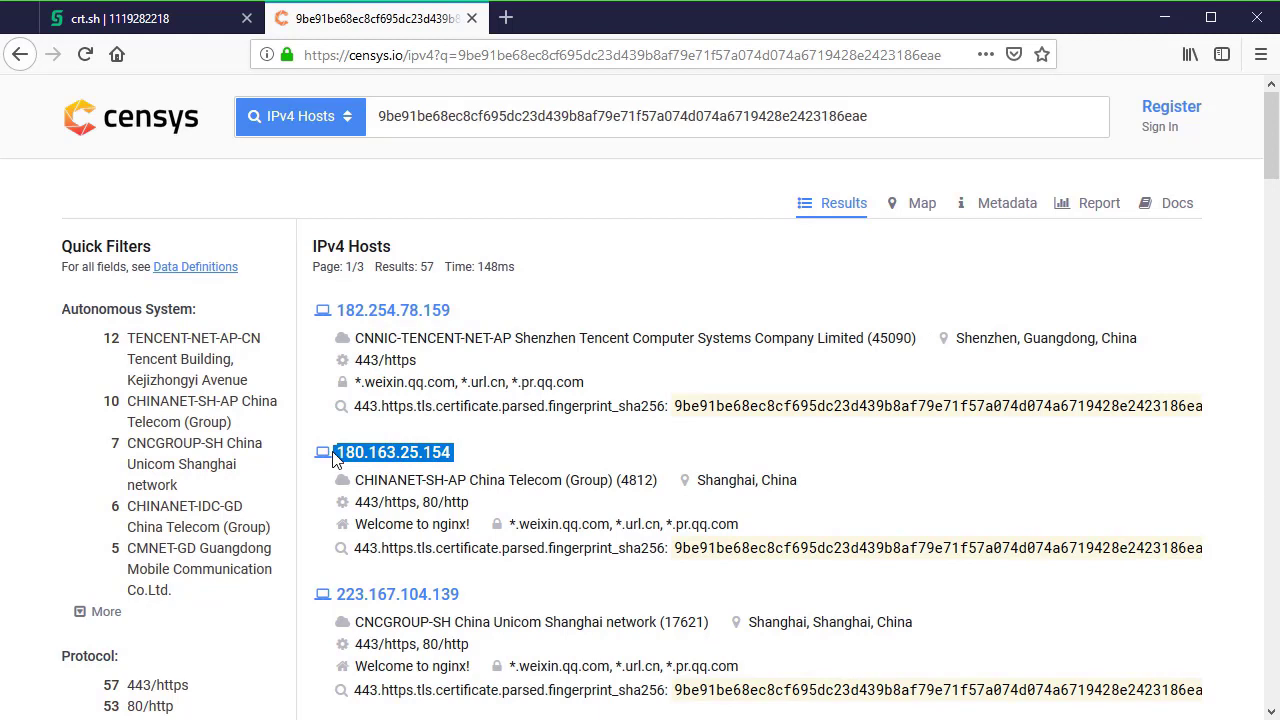
left_click(630, 435)
left_click_drag(548, 405, 1222, 408)
left_click(1162, 406)
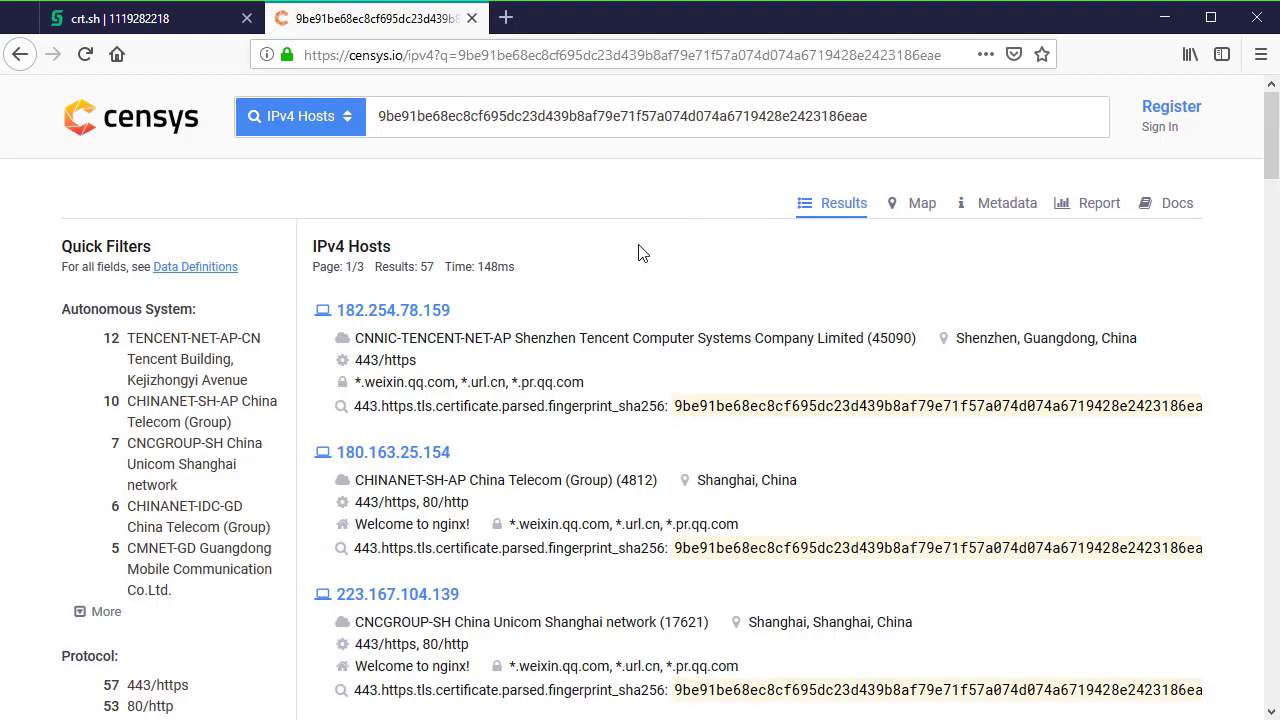
Switch the fingerprint search from IPv4 Hosts to Certificates.
double_click(895, 115)
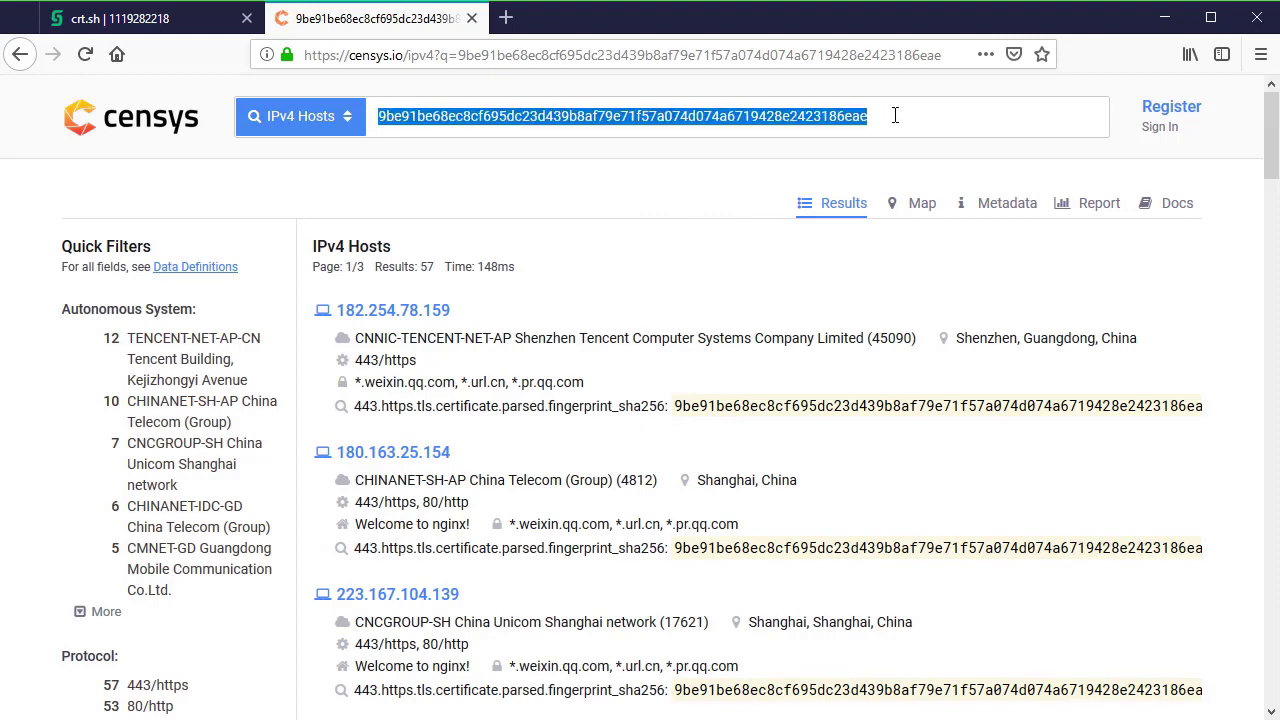
left_click(288, 115)
left_click(294, 163)
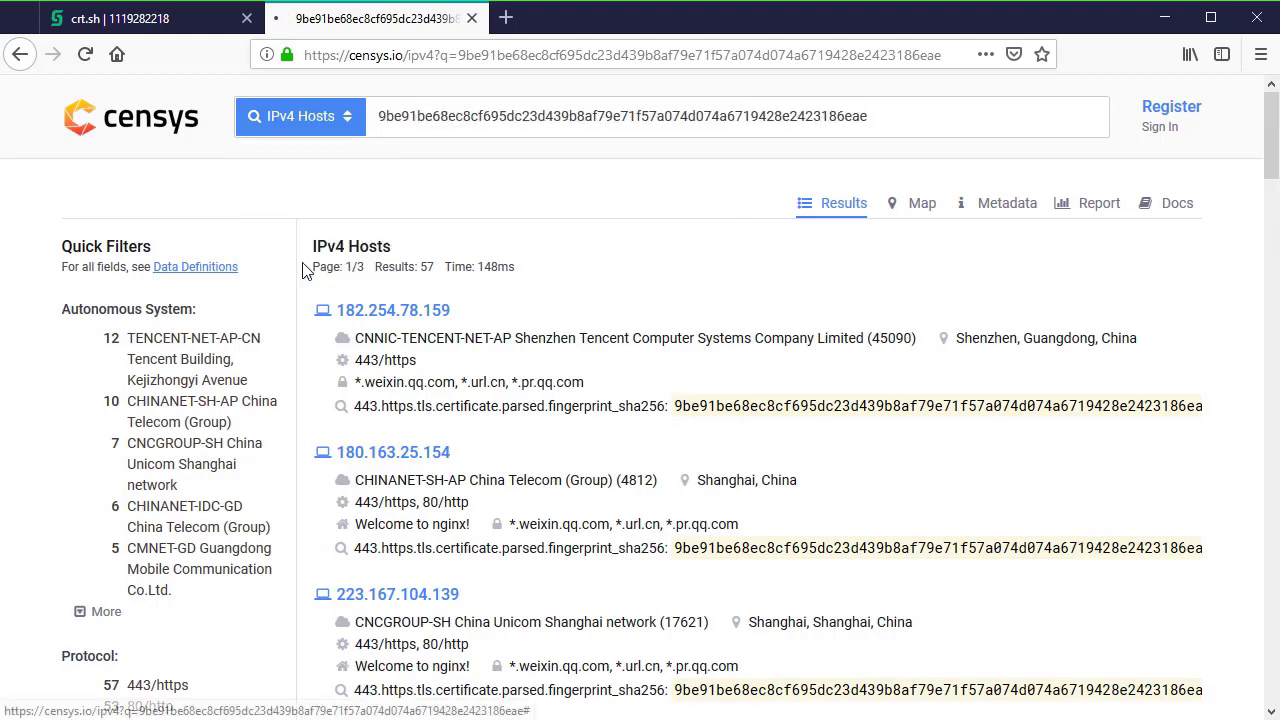
Replace the fingerprint query with parsed.names: "*.wechat.com" and run the certificate search.
double_click(421, 118)
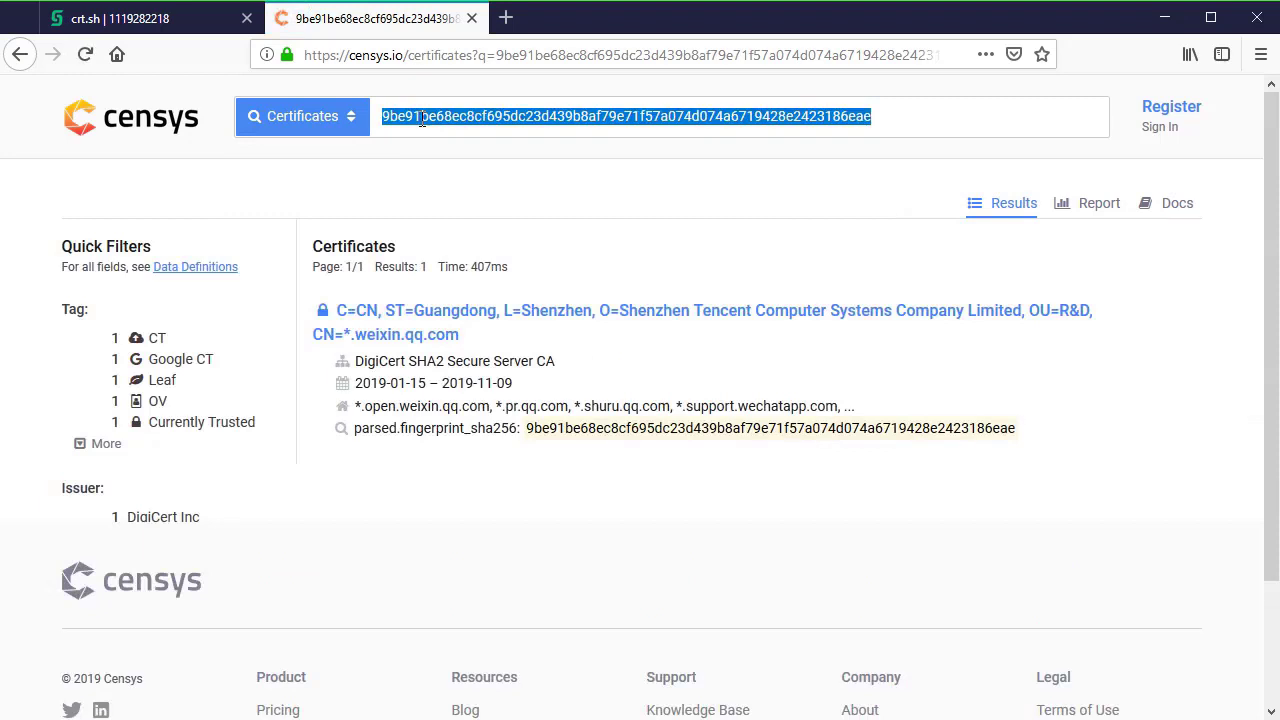
key("BackSpace")
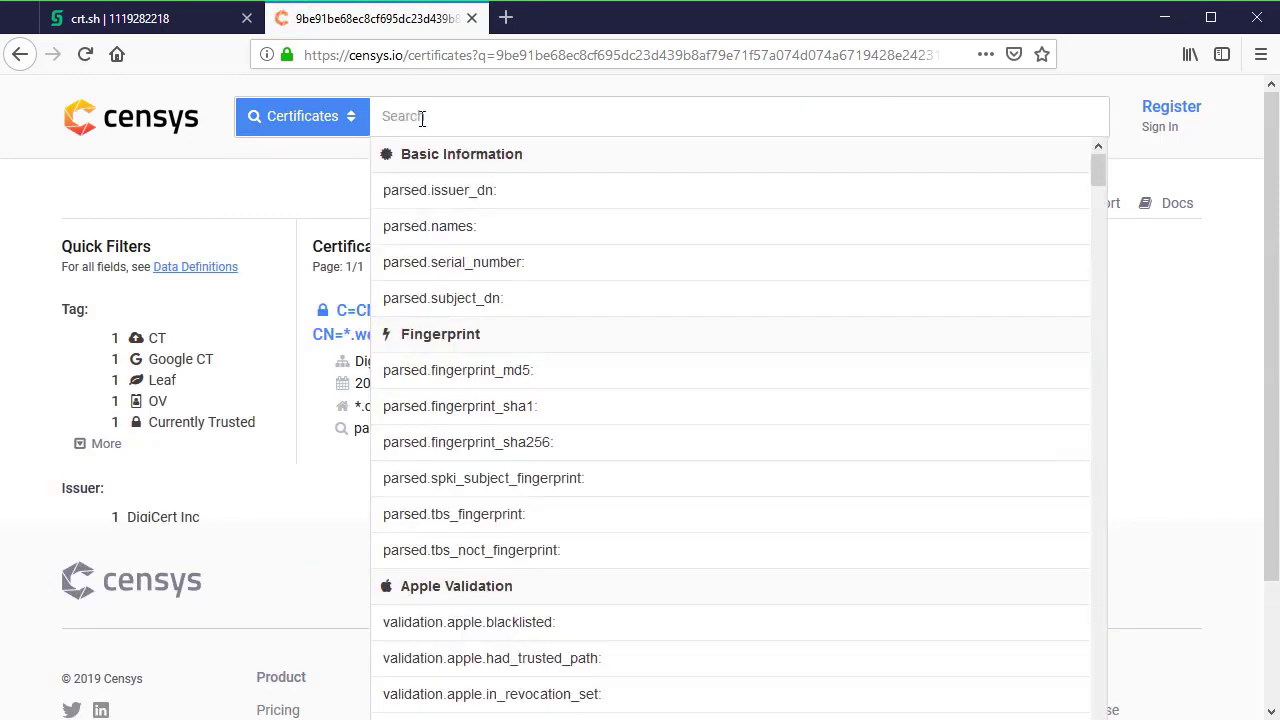
type("pa")
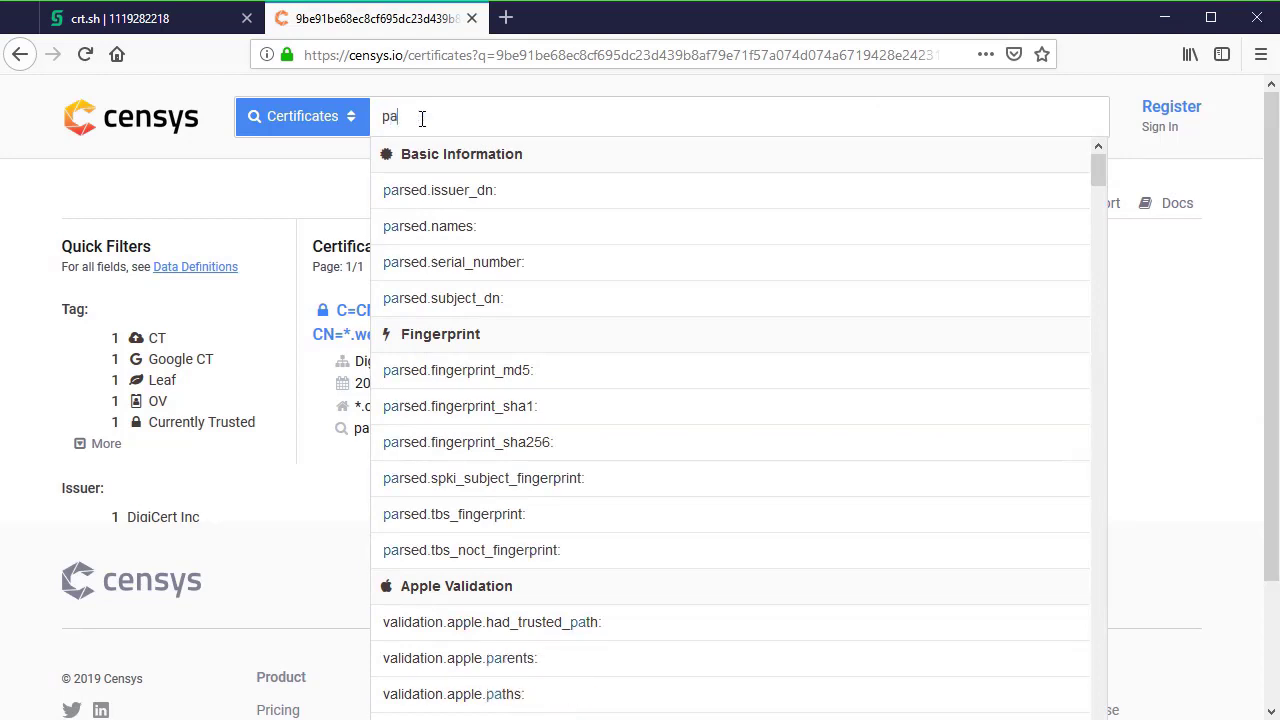
type("rsed.names")
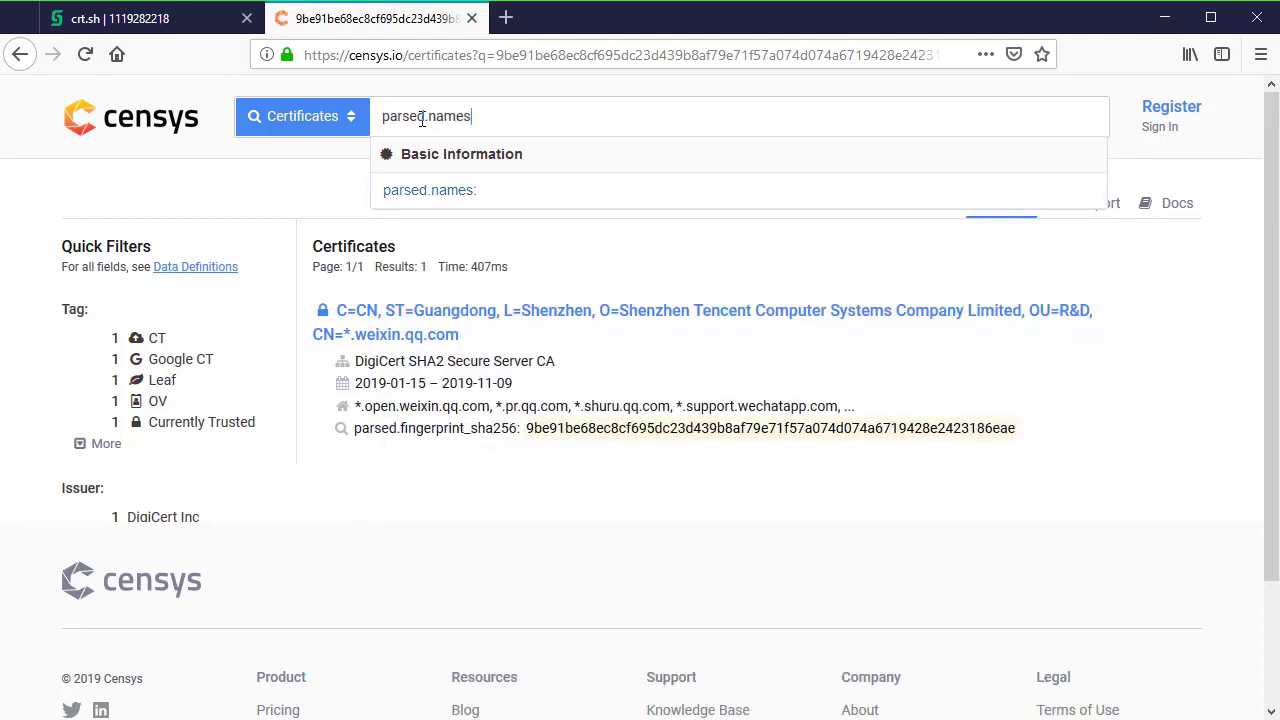
type(": ")
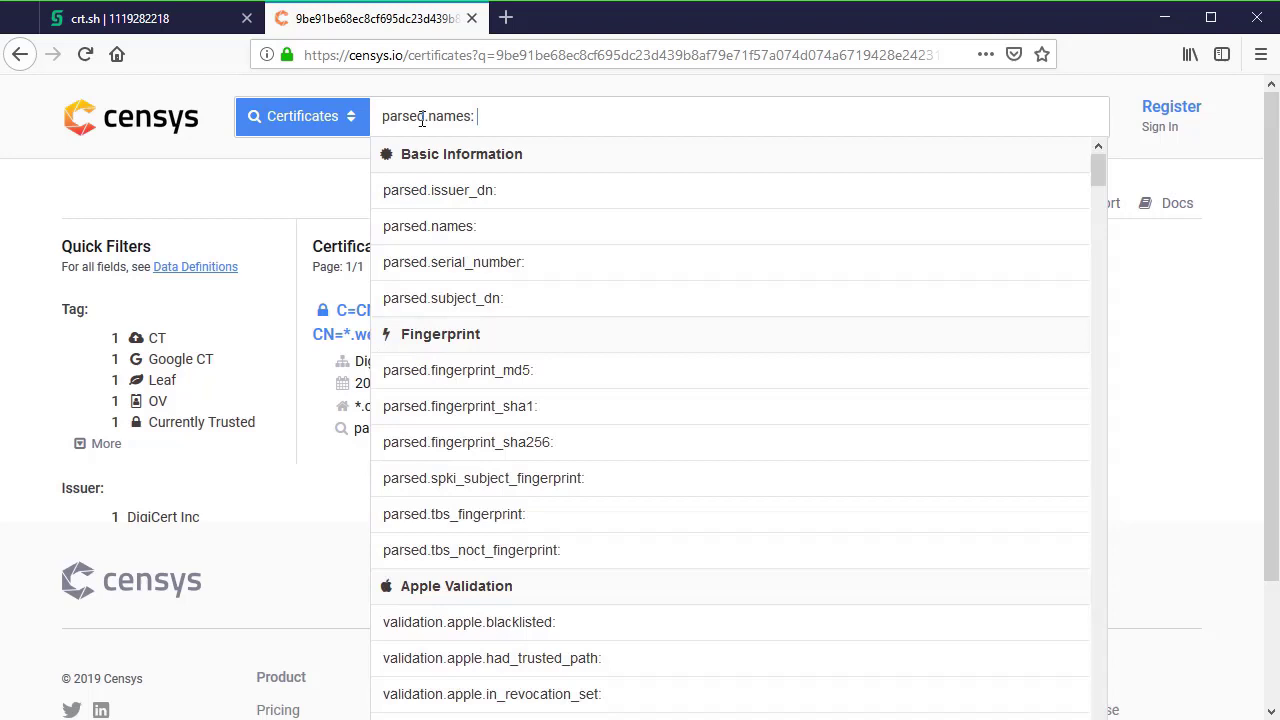
type("\"*.w")
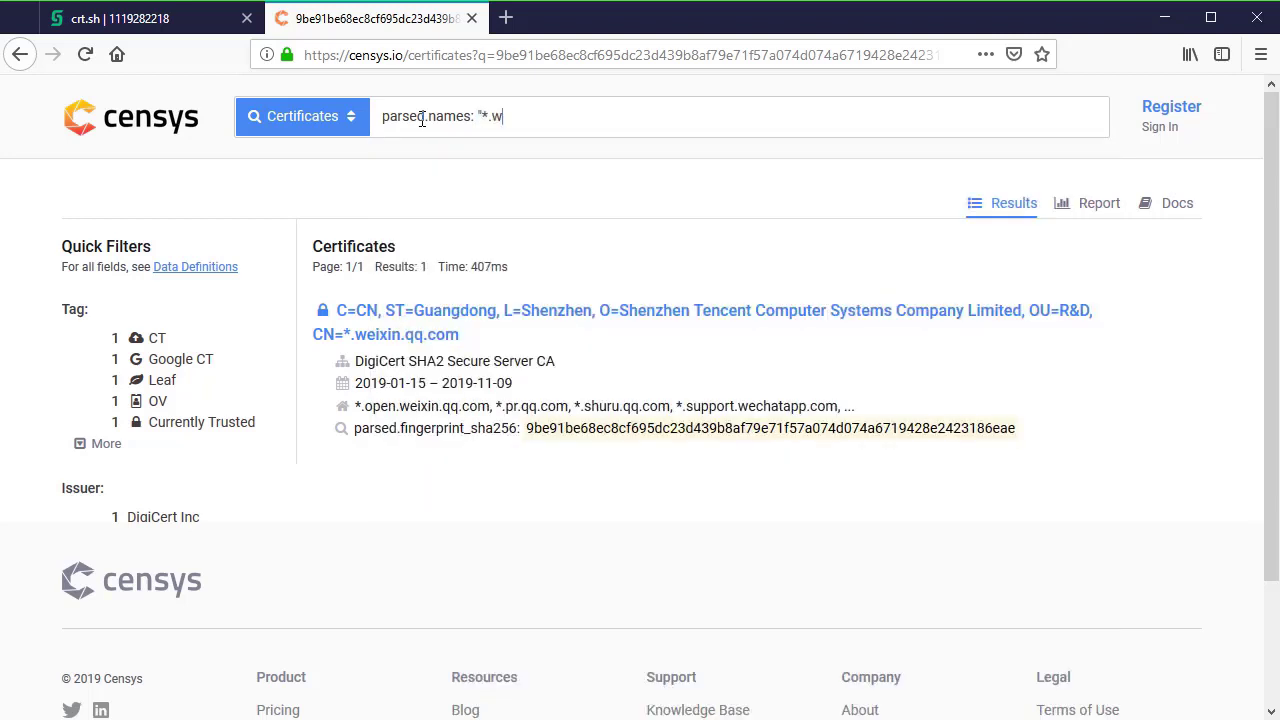
type("echat.com")
key("ctrl+shift+Left")
key("shift+Left")
key("shift+Left")
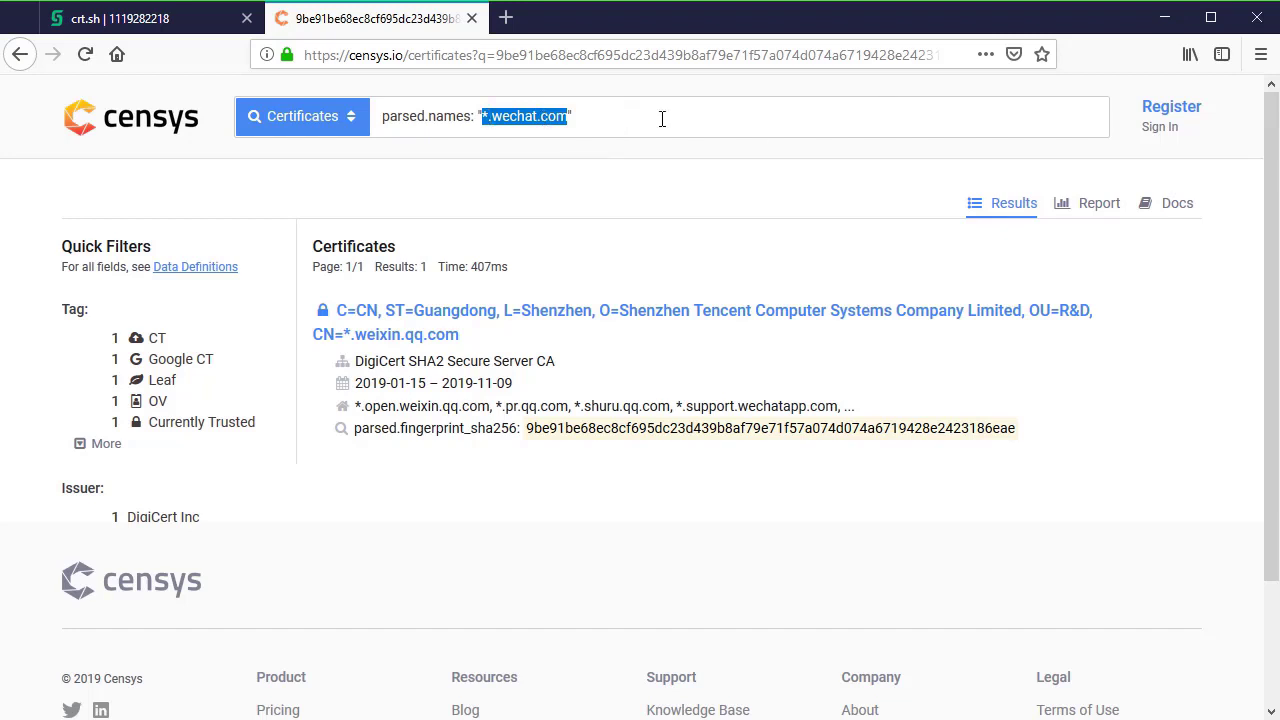
left_click(817, 118)
key("Return")
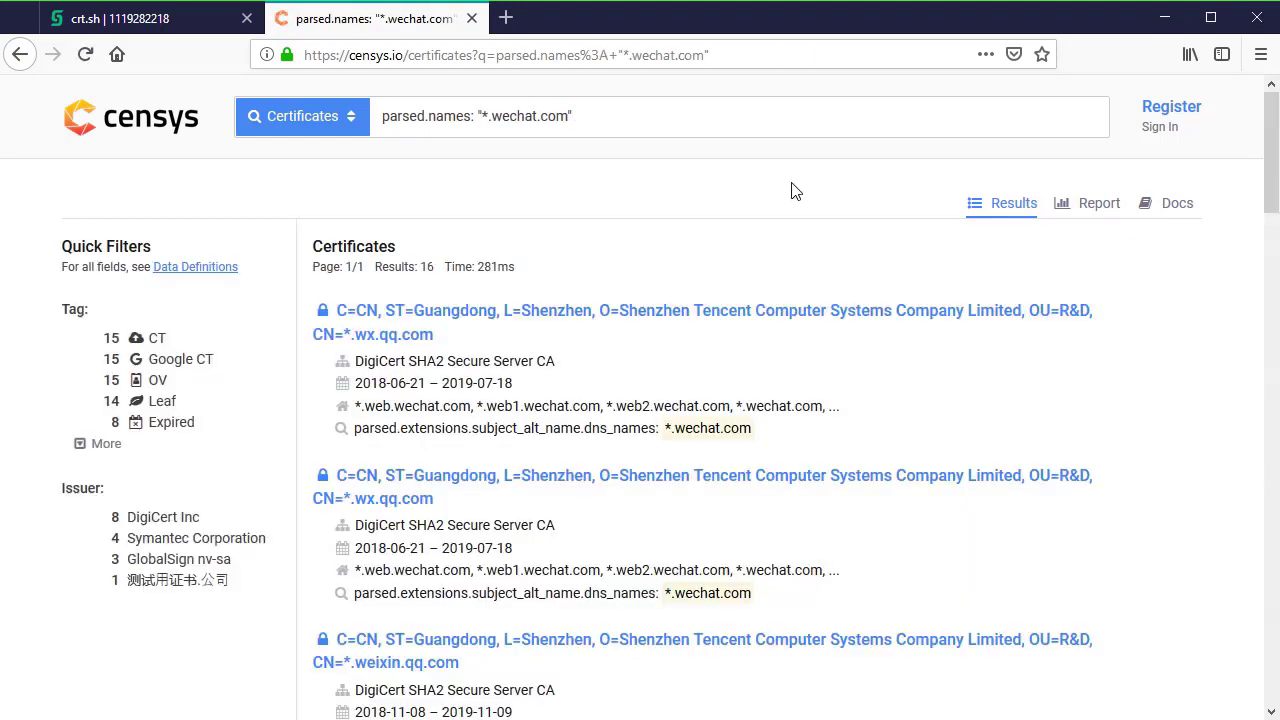
Check the result count, filter the certificates by the Unexpired tag and inspect the clause added to the query.
left_click_drag(392, 272, 450, 272)
left_click(450, 266)
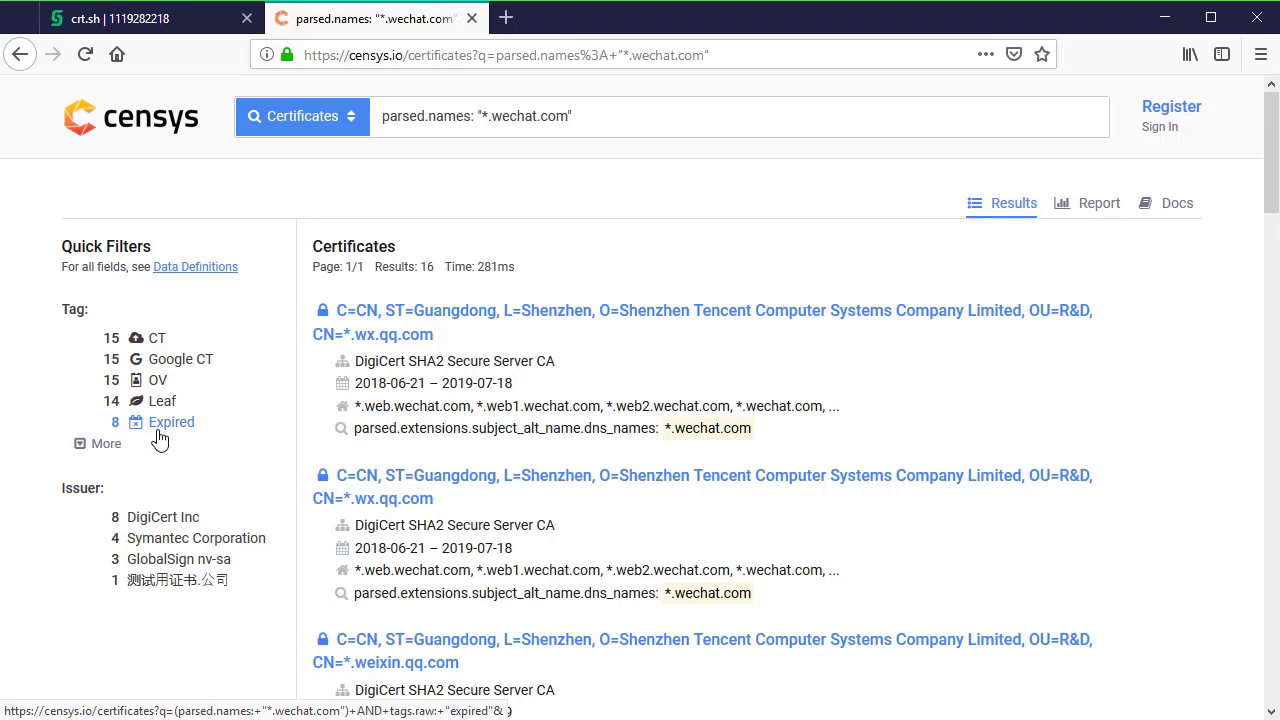
left_click(106, 450)
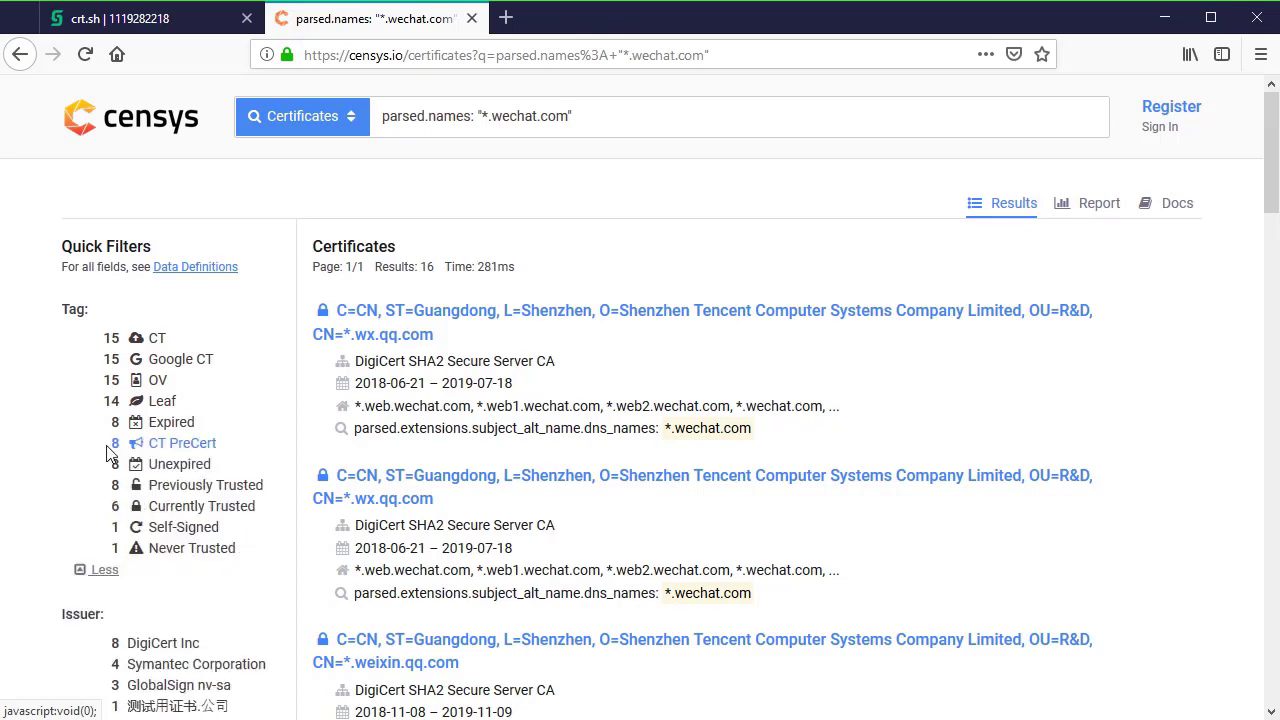
left_click(183, 474)
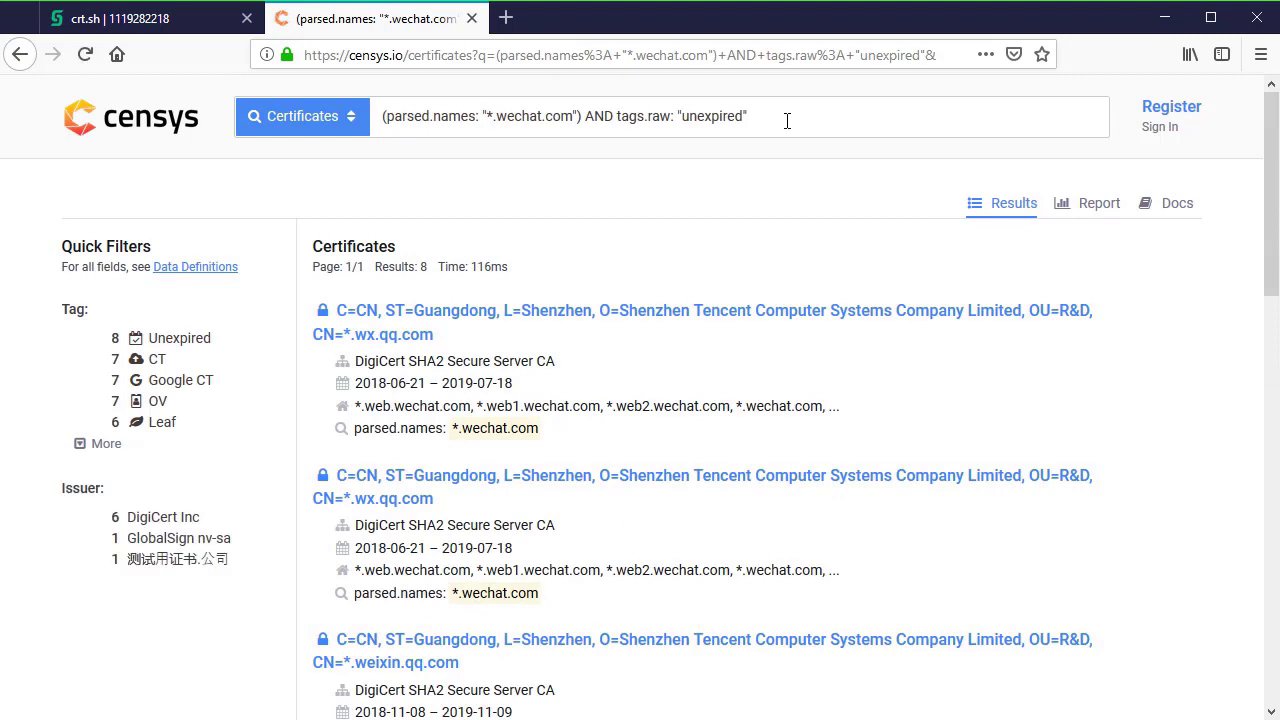
left_click_drag(787, 121, 585, 117)
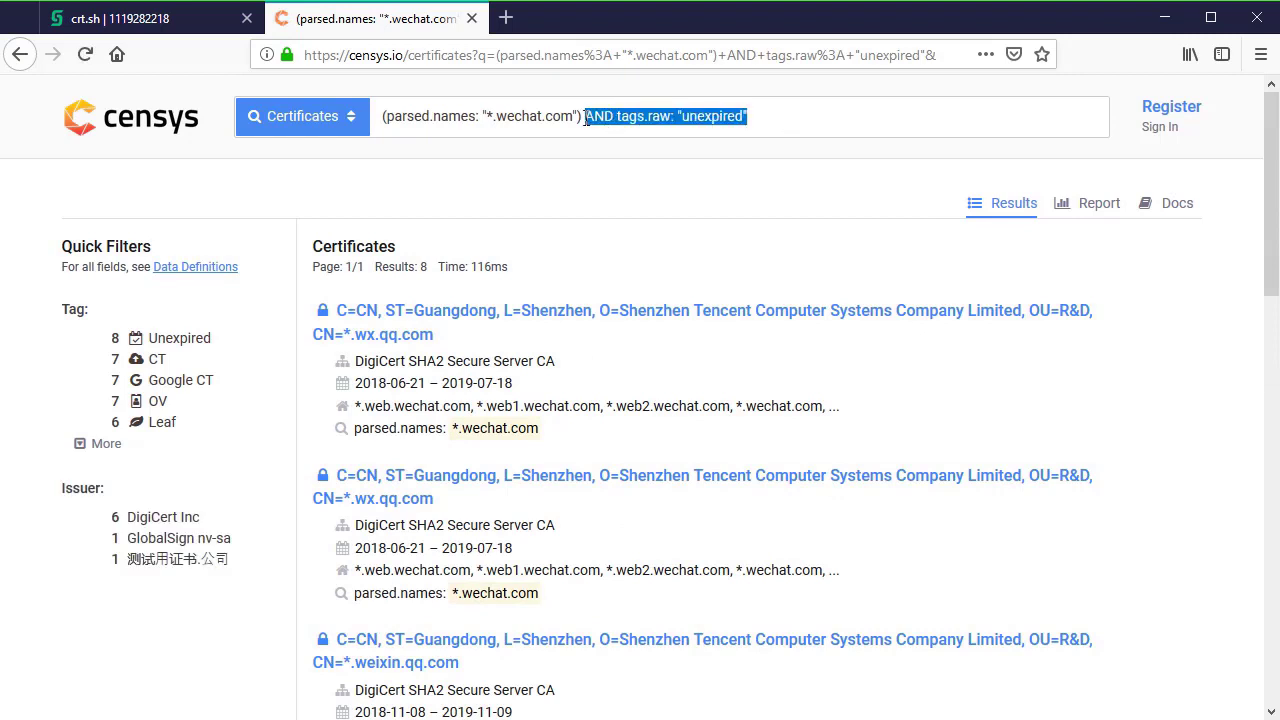
left_click(781, 117)
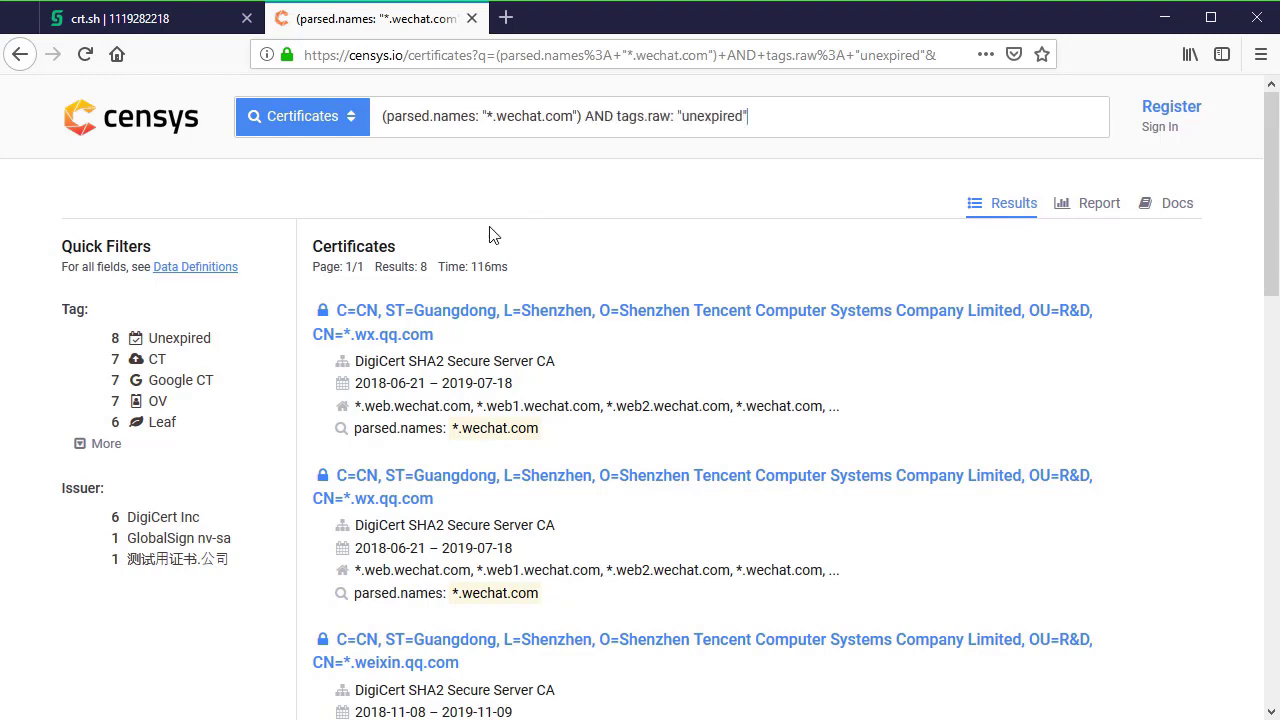
From the unexpired results, open the second *.weixin.qq.com certificate valid 2019-01-15 to 2019-11-09 and check its SHA-256 fingerprint.
left_click_drag(375, 266, 428, 266)
left_click(577, 271)
scroll(669, 400, "down", 5)
scroll(669, 407, "down", 3)
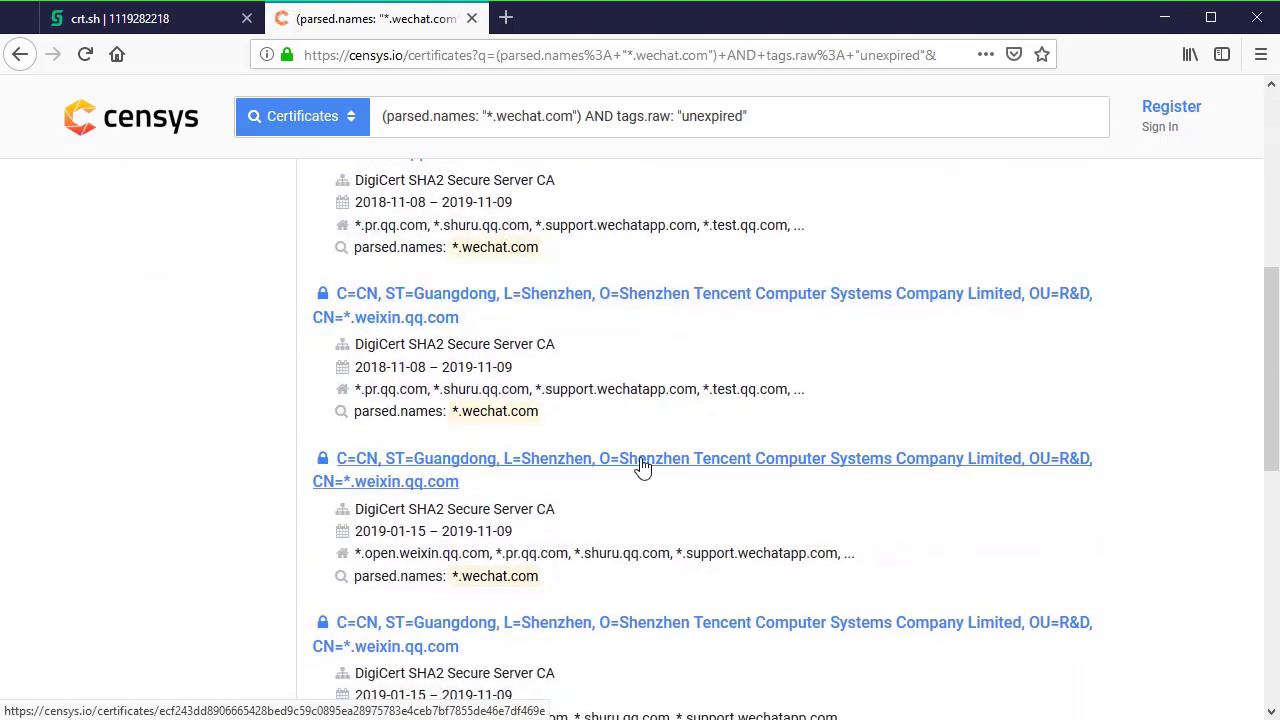
left_click(597, 634)
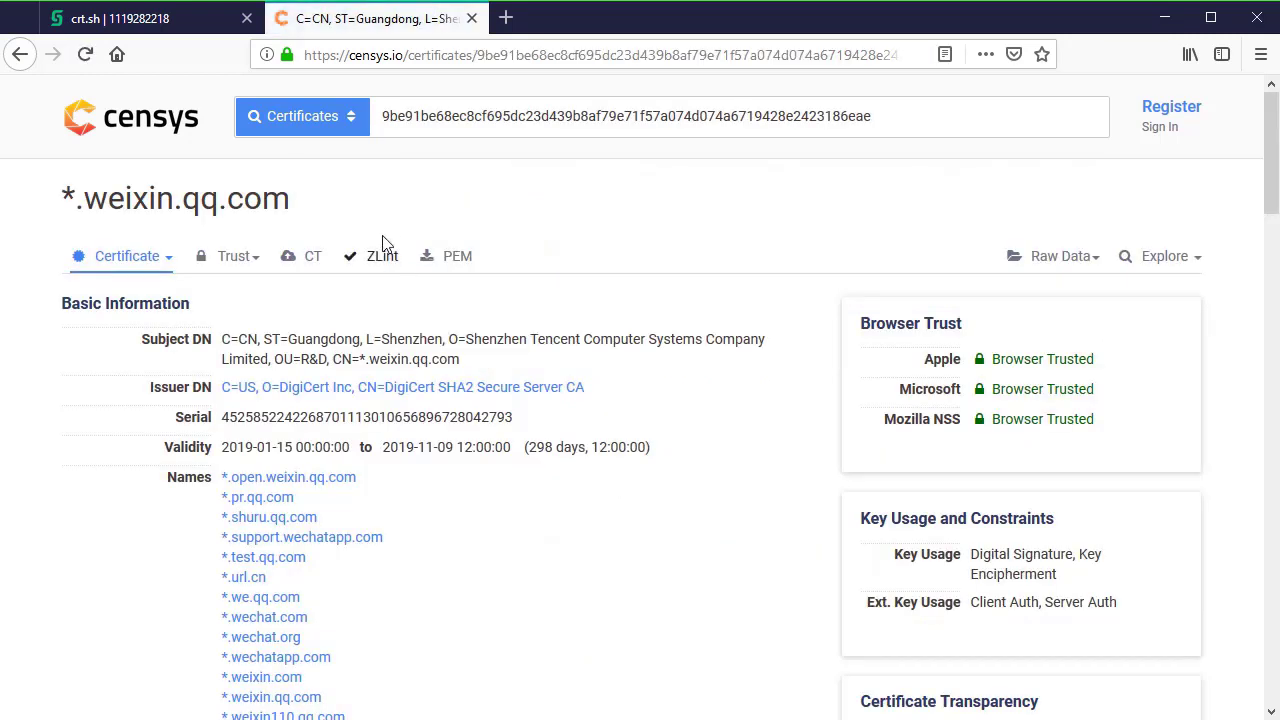
left_click_drag(383, 116, 939, 116)
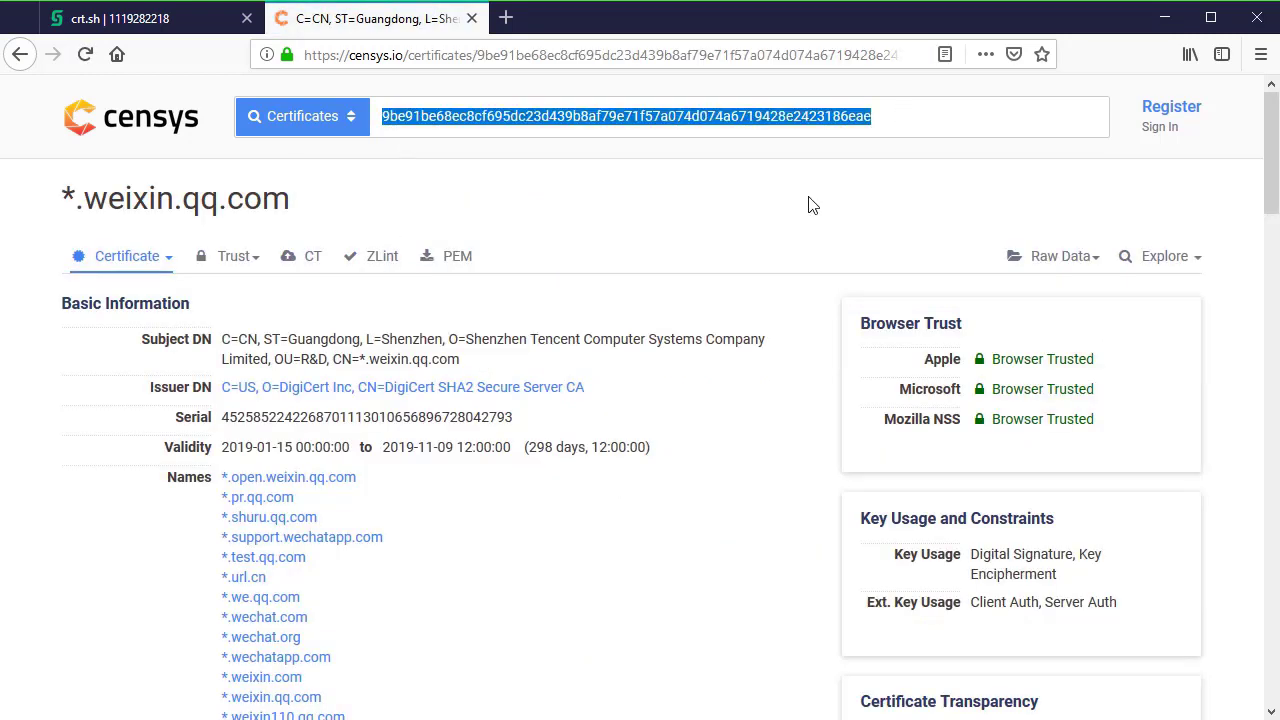
left_click(812, 205)
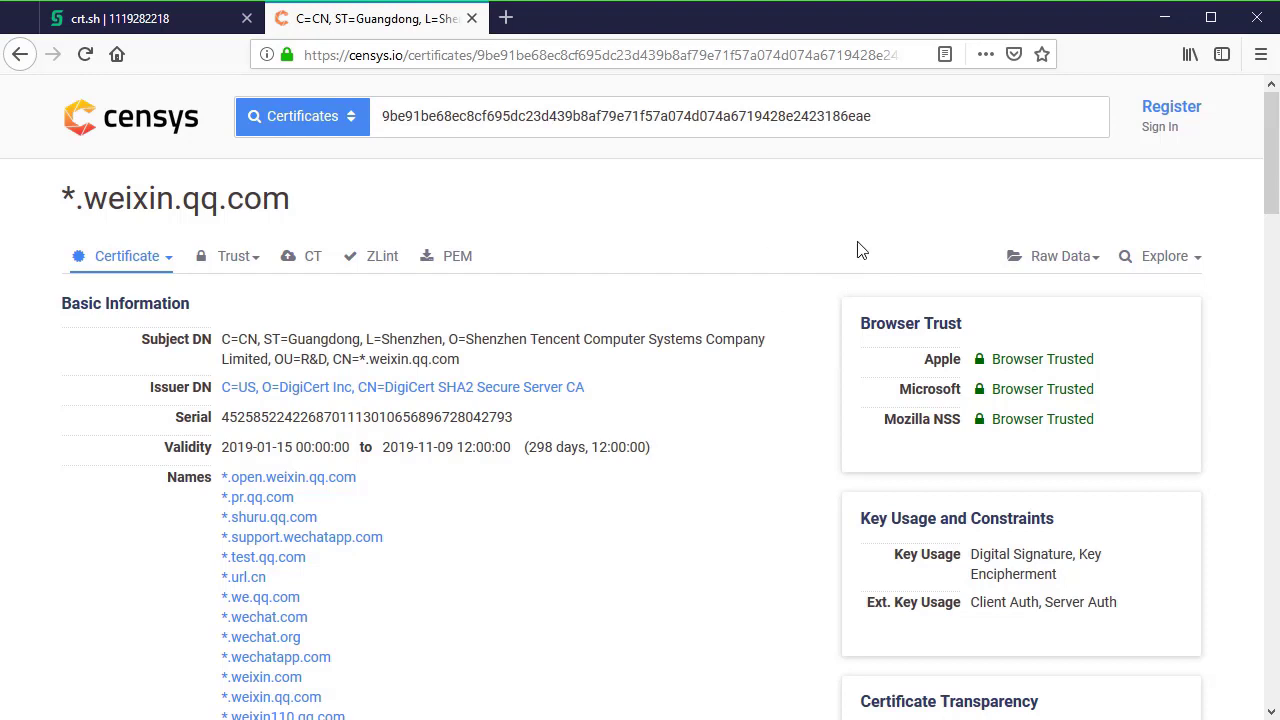
Show the certificate's raw data as a table and examine its attributes up to parsed.__expanded_names.
left_click(1064, 262)
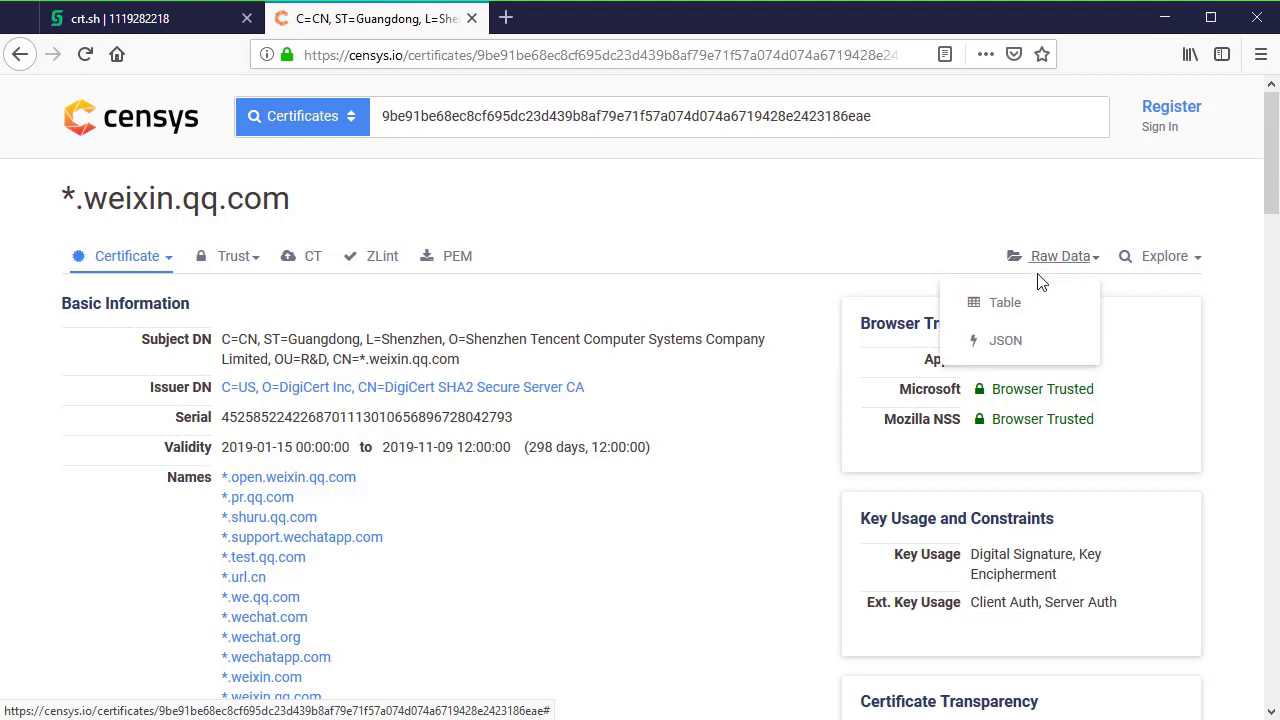
left_click(1003, 313)
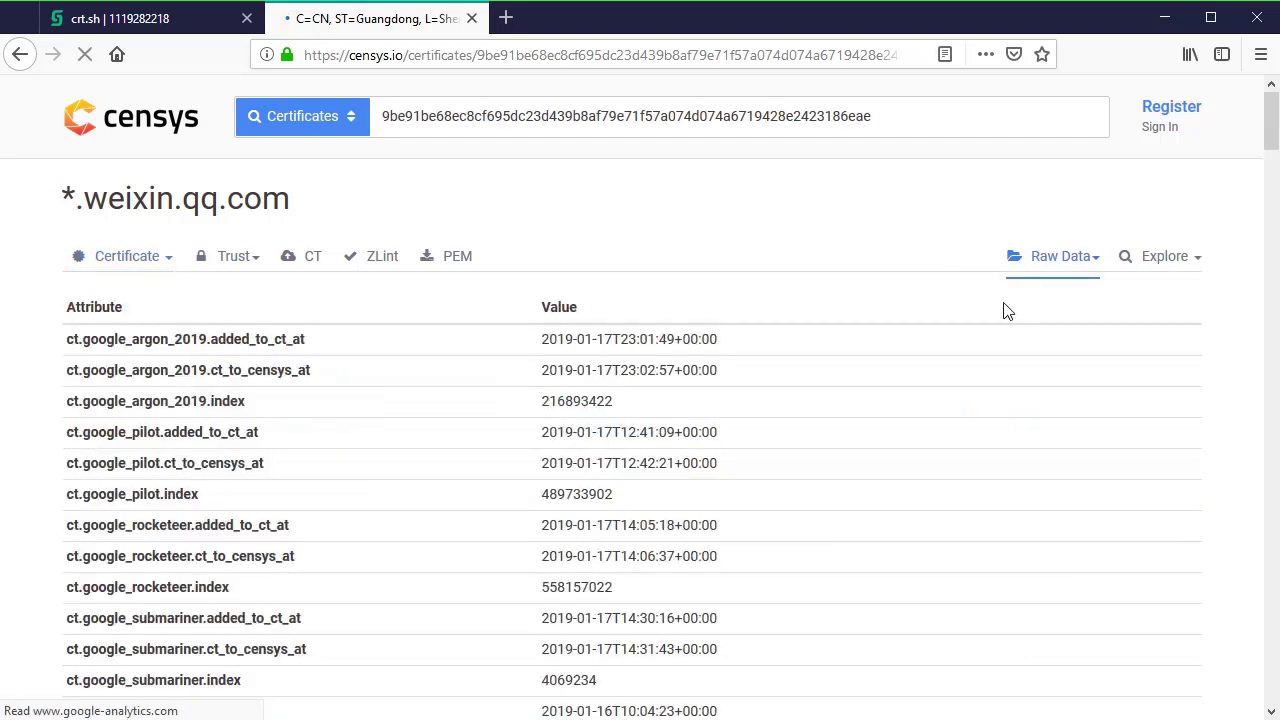
scroll(195, 401, "down", 1)
scroll(200, 405, "down", 5)
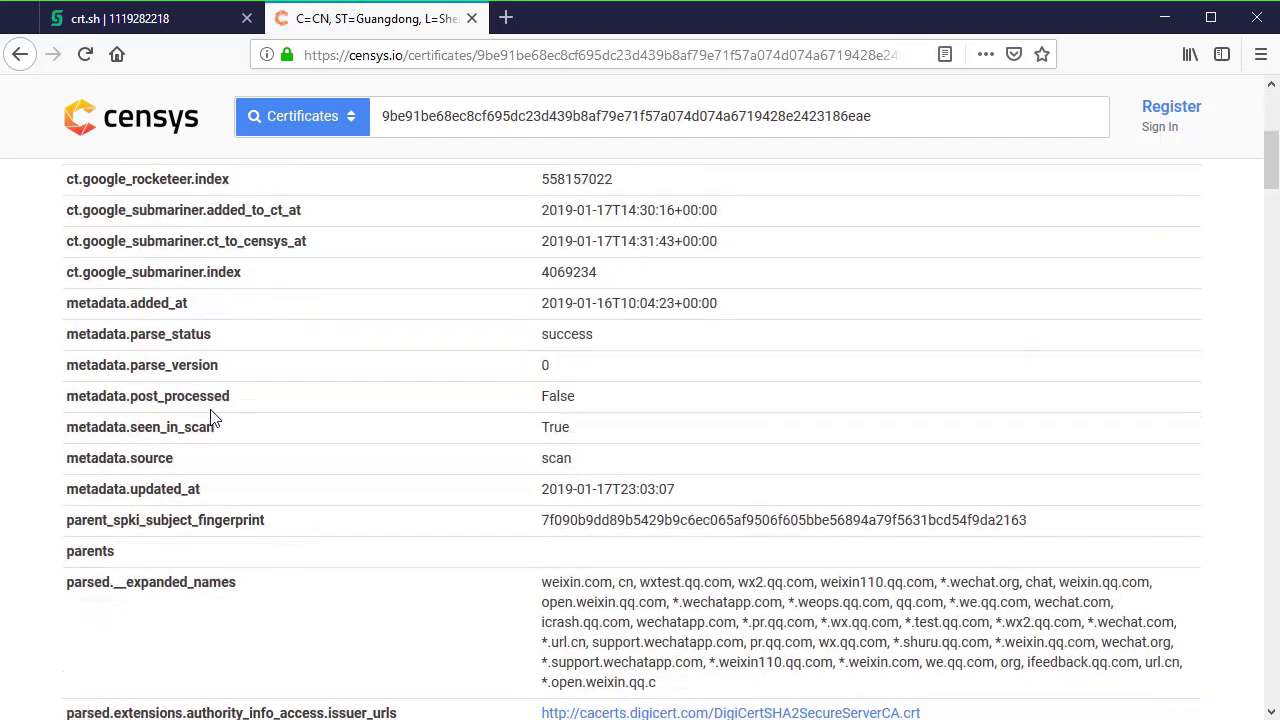
scroll(182, 368, "down", 1)
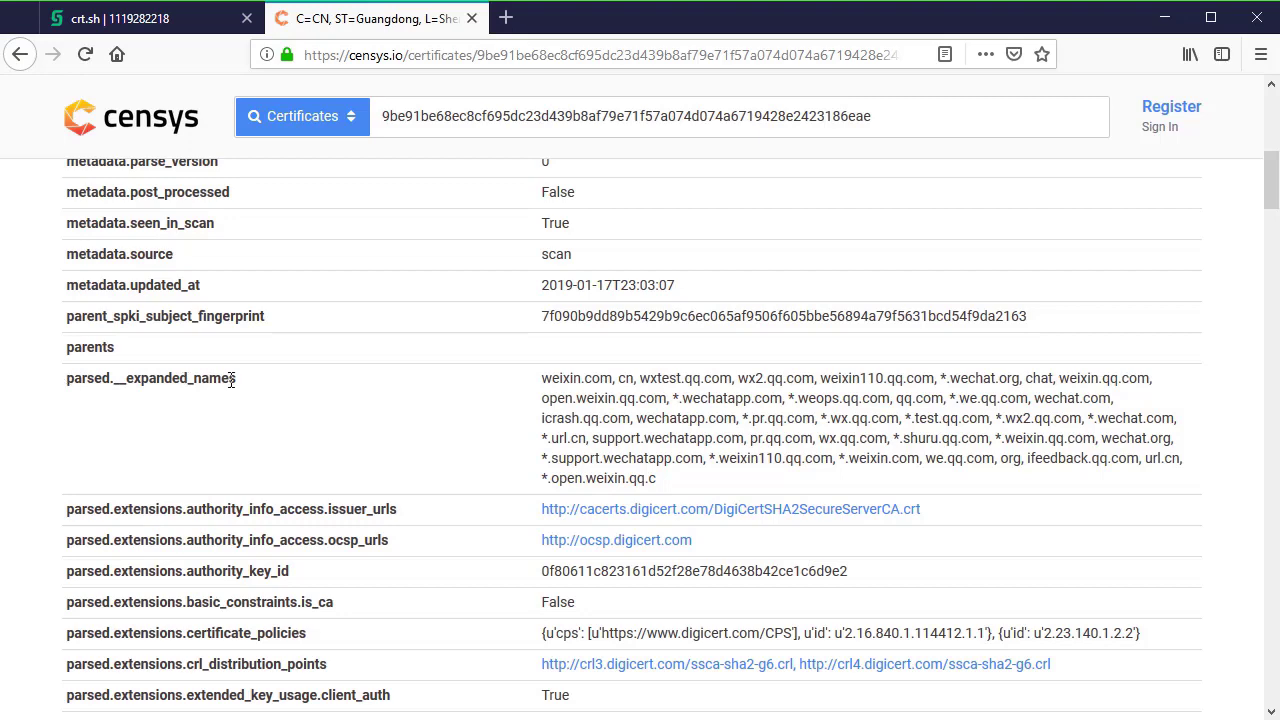
Review the domains listed under parsed.__expanded_names and the certificate's further attributes down to the parsed.subject fields.
left_click_drag(524, 386, 679, 481)
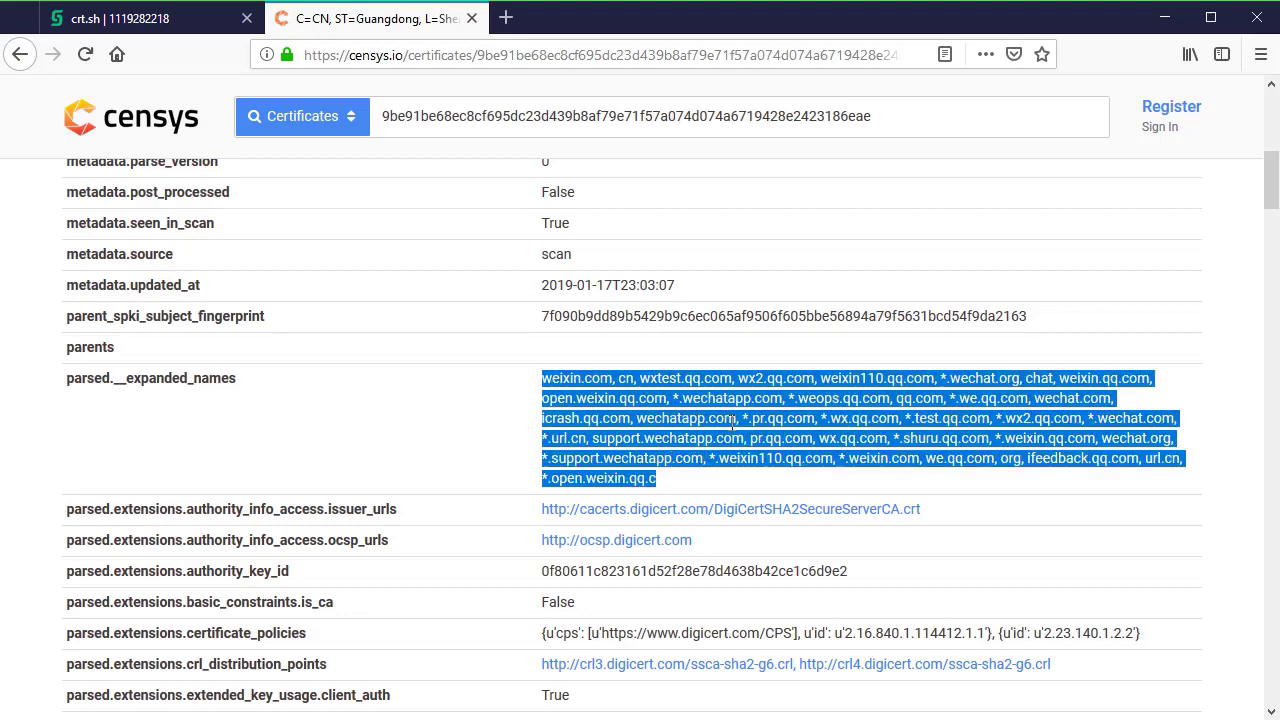
scroll(733, 425, "down", 4)
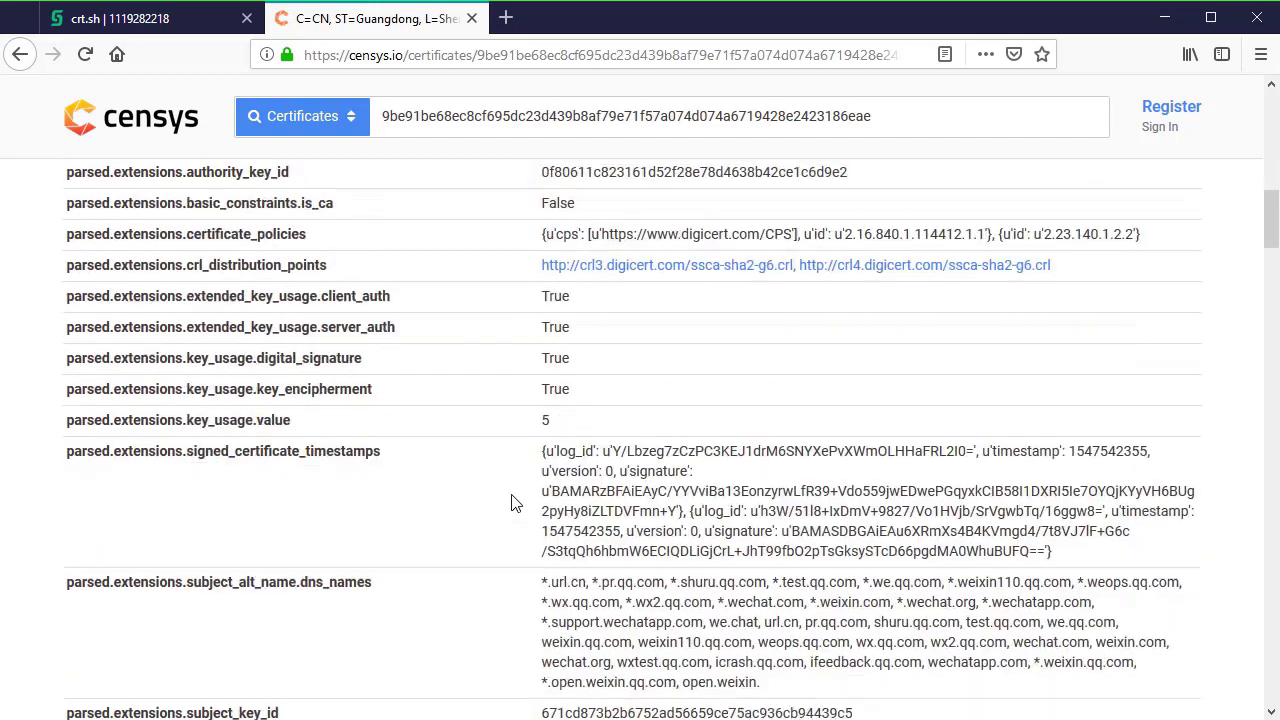
scroll(512, 502, "down", 9)
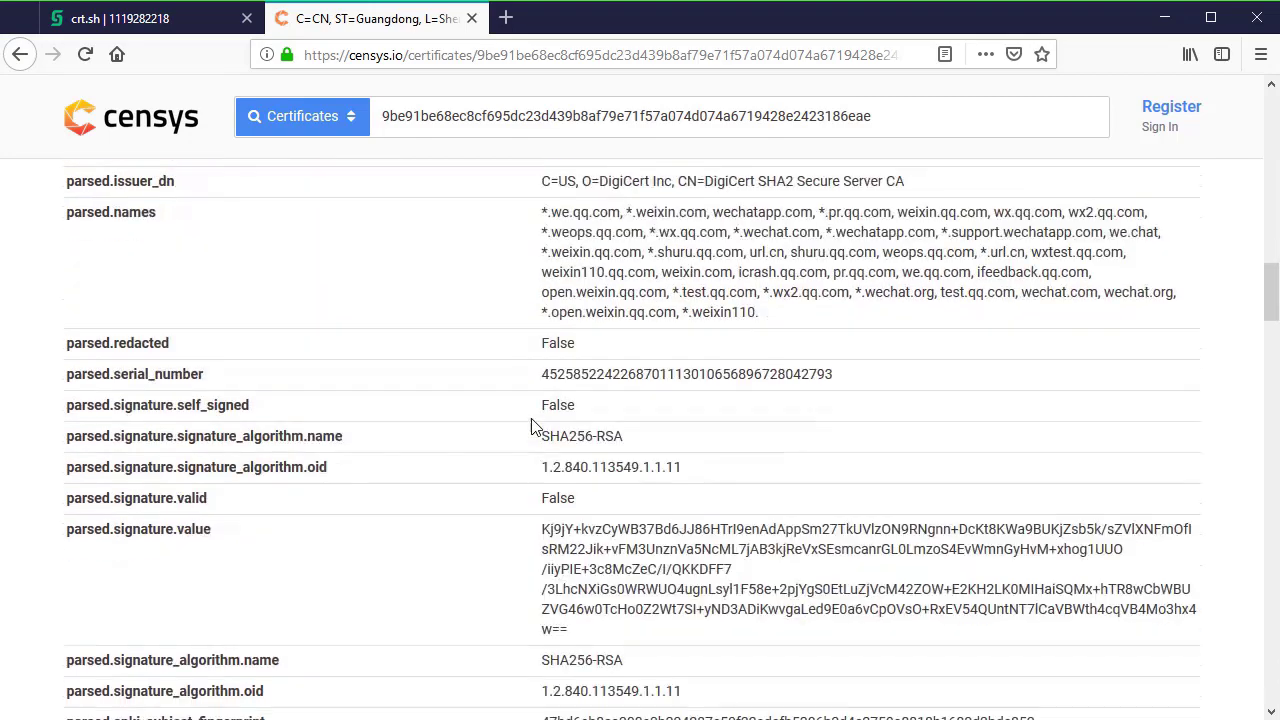
scroll(533, 427, "down", 4)
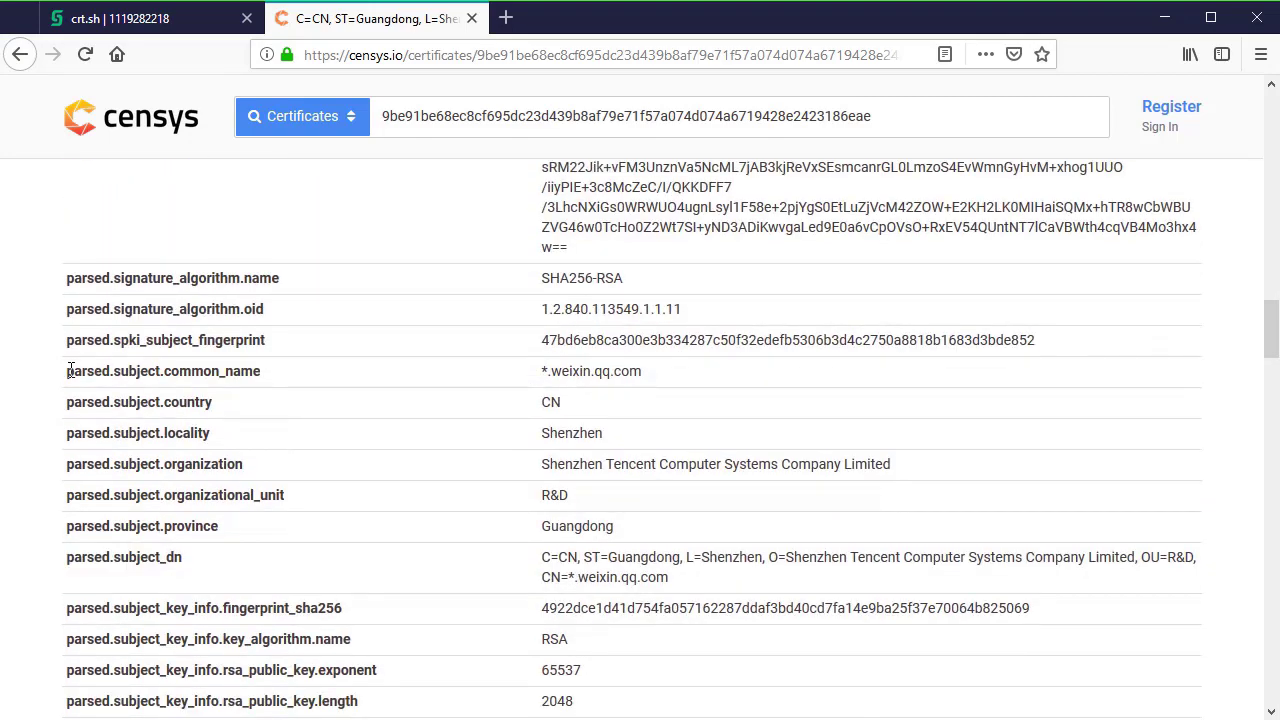
Examine the certificate's parsed.subject fields, checking the common name, country, locality and organization values.
left_click_drag(70, 370, 164, 371)
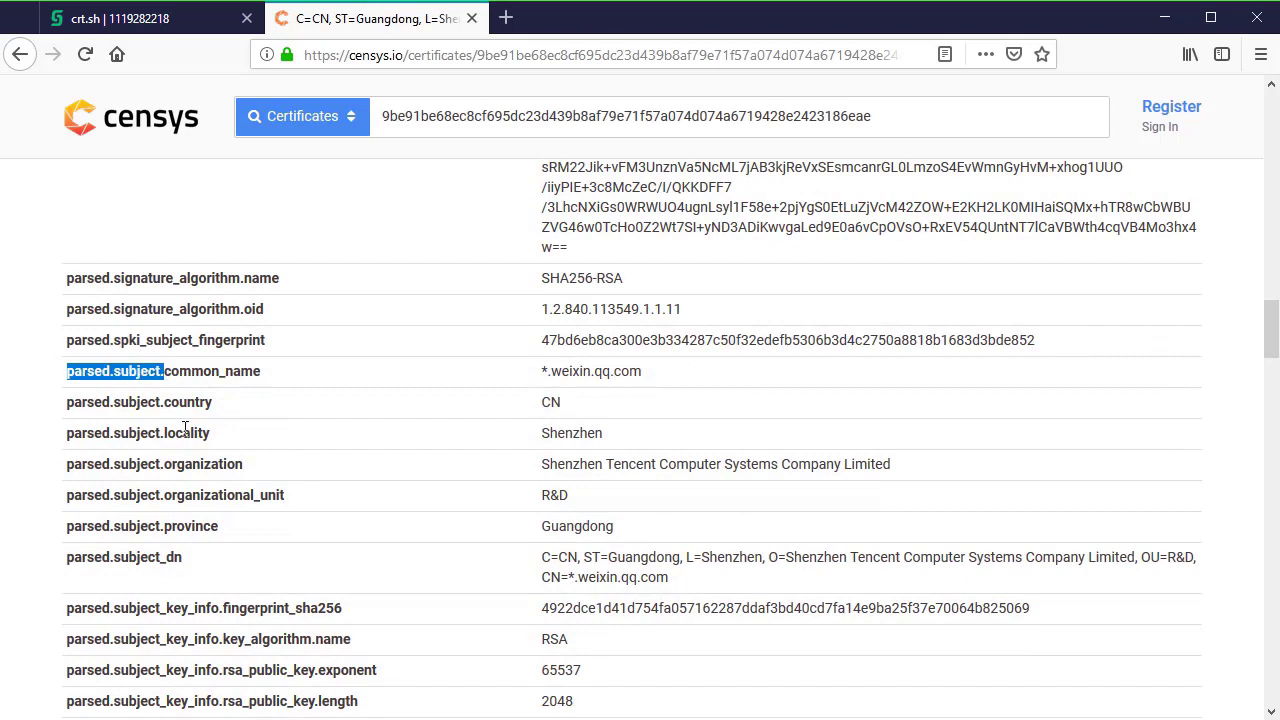
left_click(555, 372)
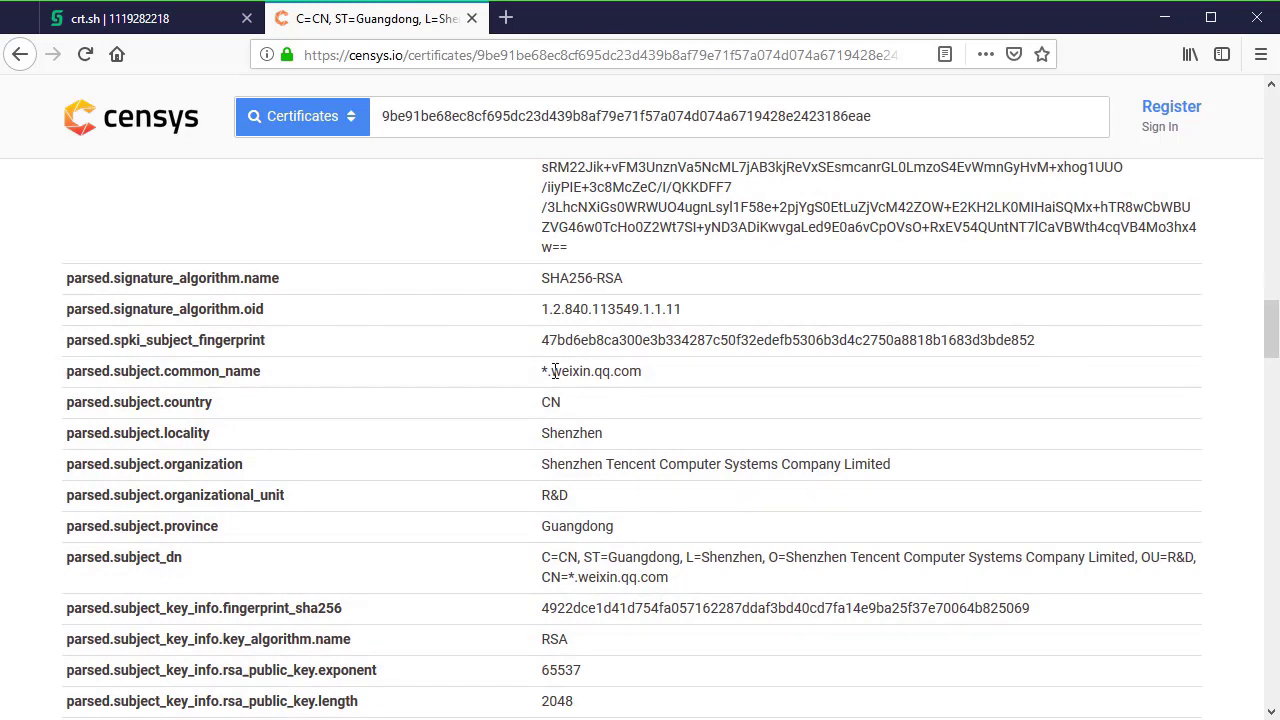
triple_click(555, 372)
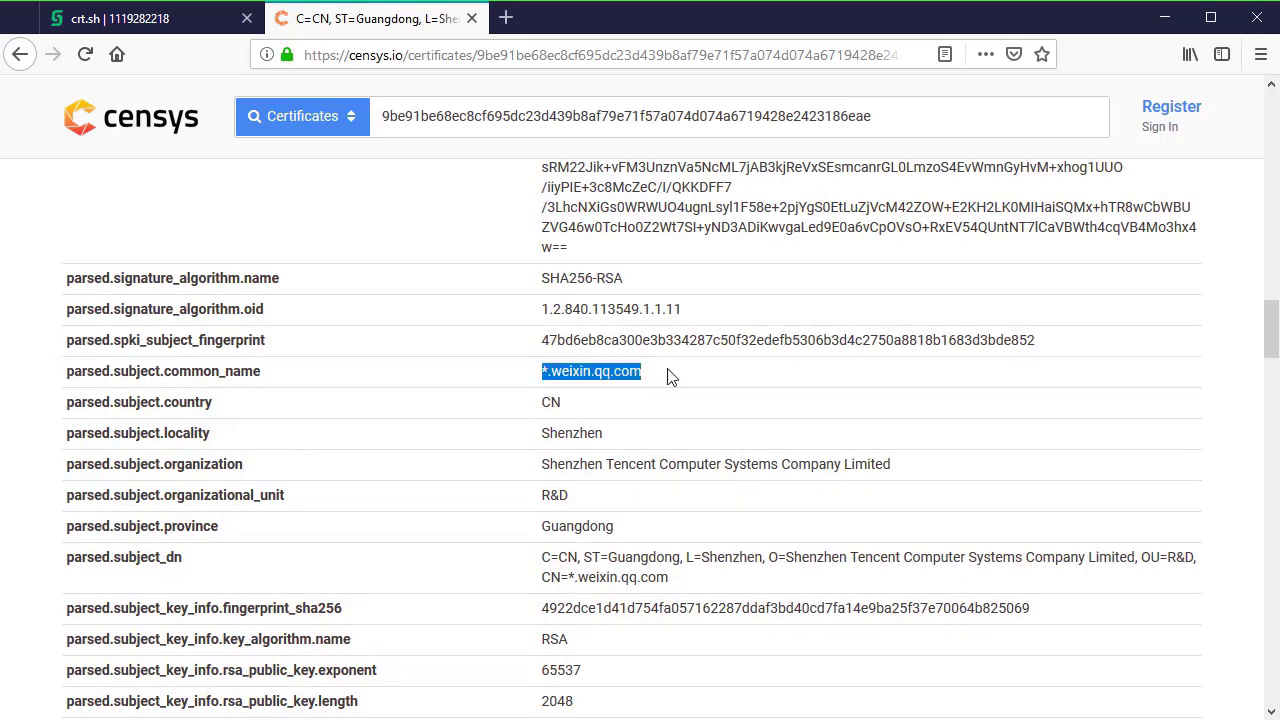
double_click(540, 412)
left_click_drag(543, 433, 612, 438)
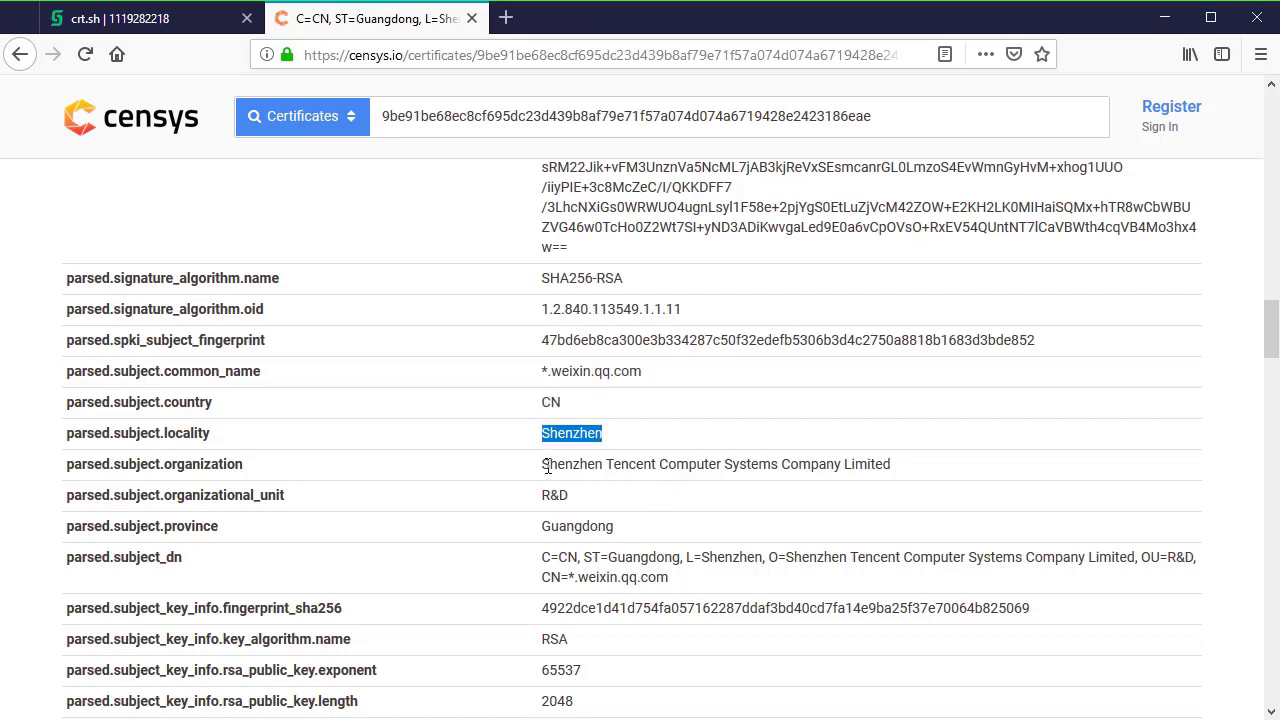
left_click_drag(547, 466, 905, 468)
left_click(660, 486)
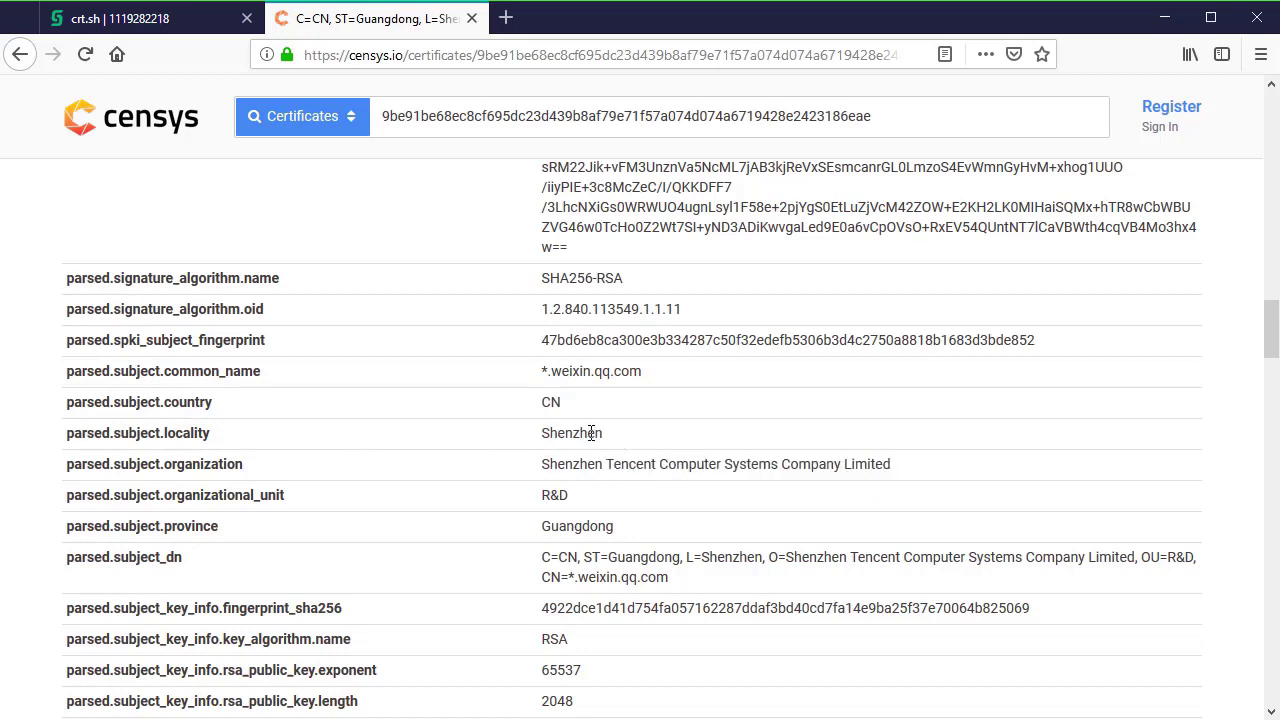
left_click_drag(603, 433, 542, 433)
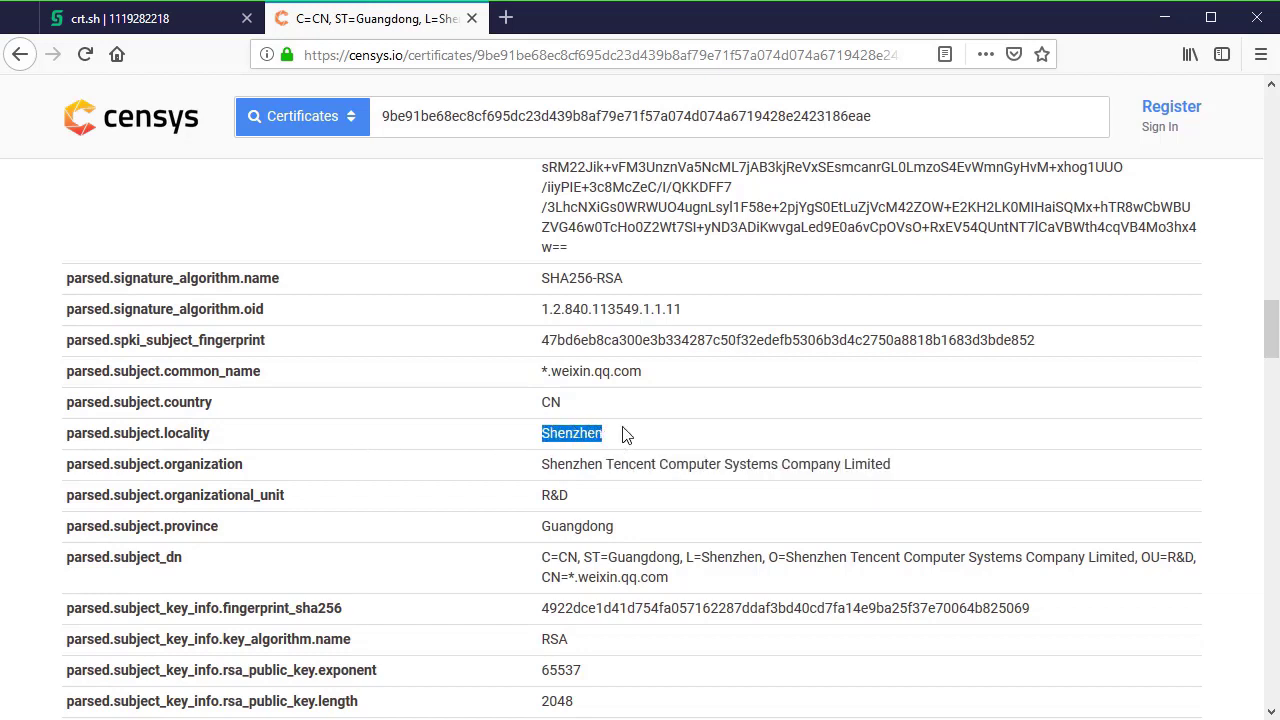
left_click(640, 452)
Replace the fingerprint in the certificate search with finance AND (parsed.subject.locality: New York) and review the locality clause.
scroll(640, 420, "up", 10)
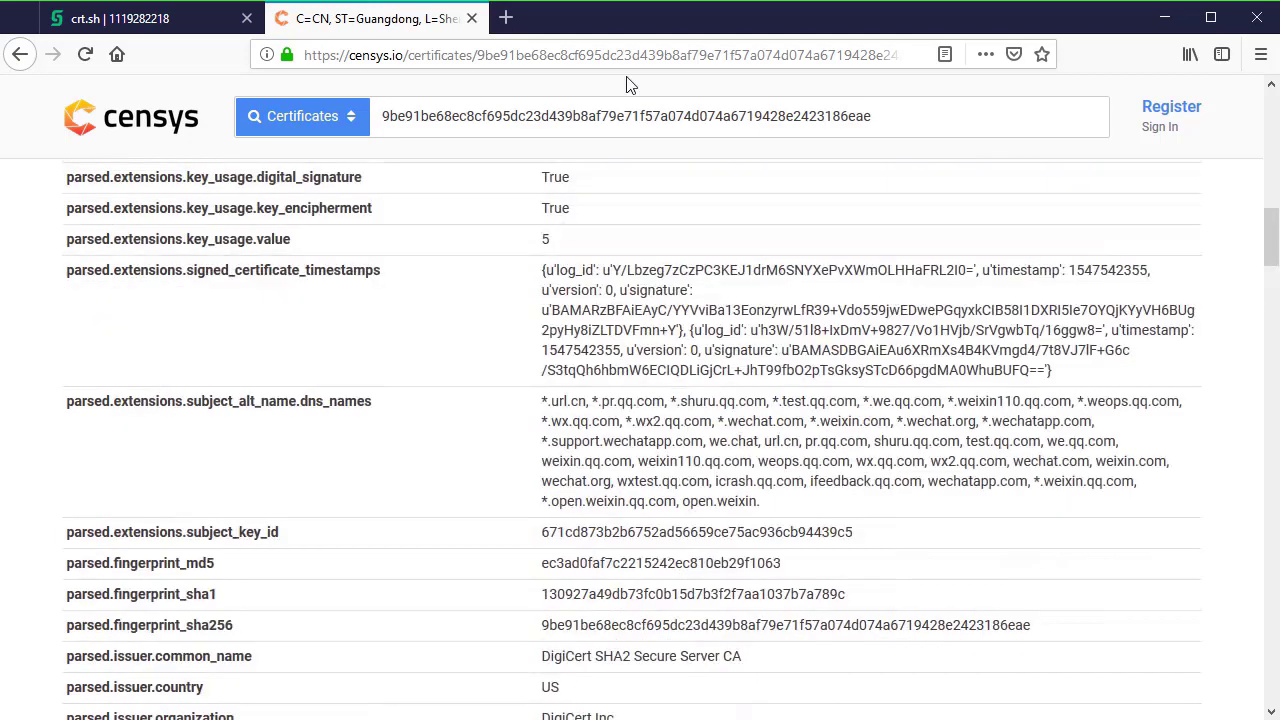
scroll(620, 100, "up", 2)
double_click(677, 116)
key("BackSpace")
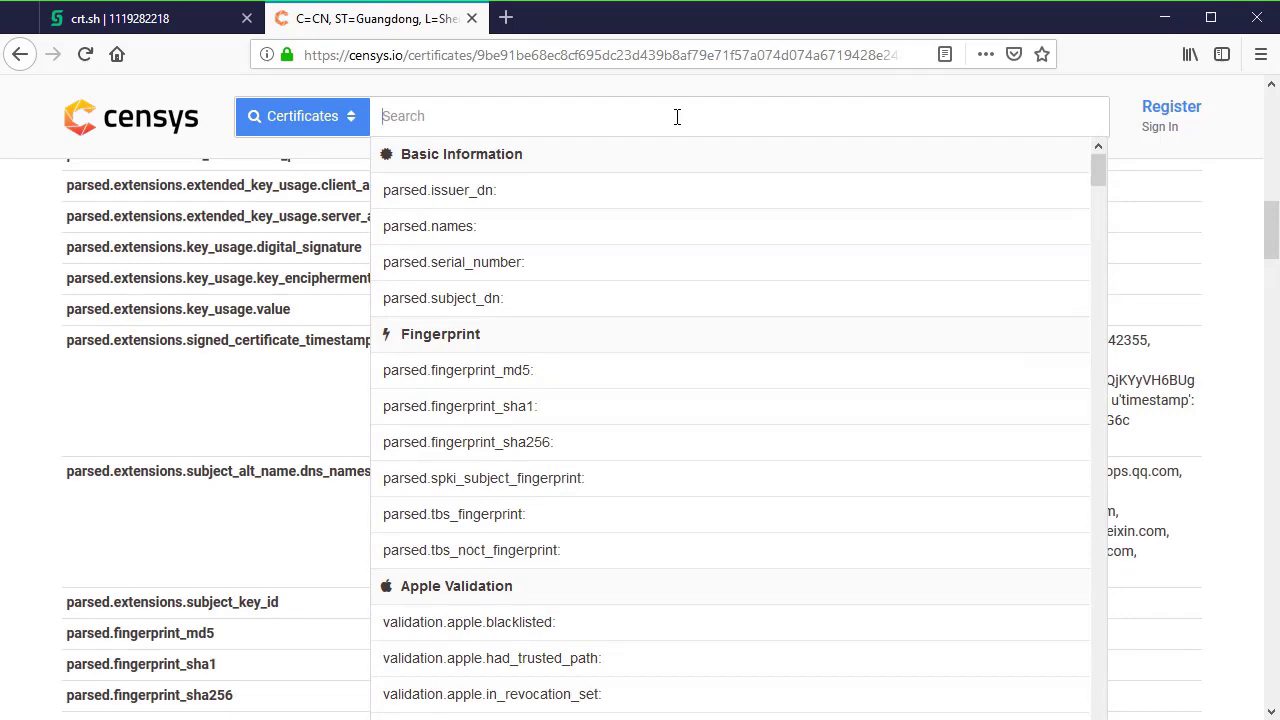
type("finance")
type("AND (")
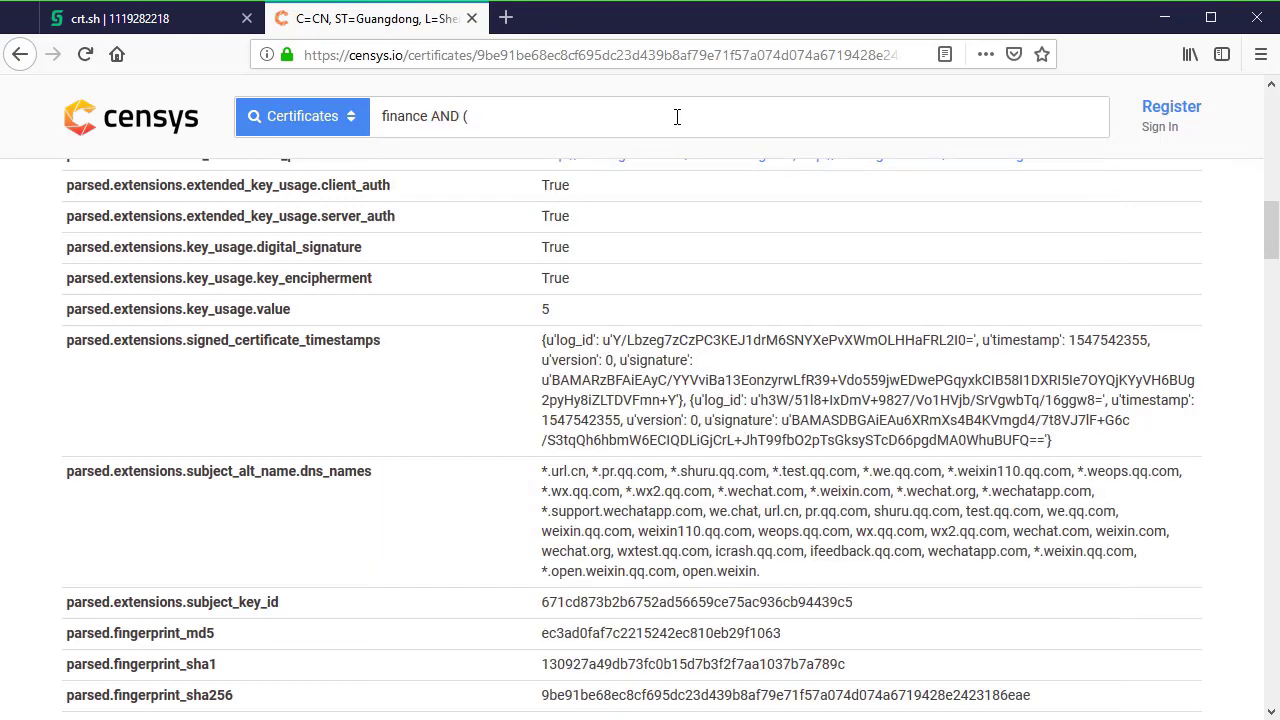
type("parsed.subject.local")
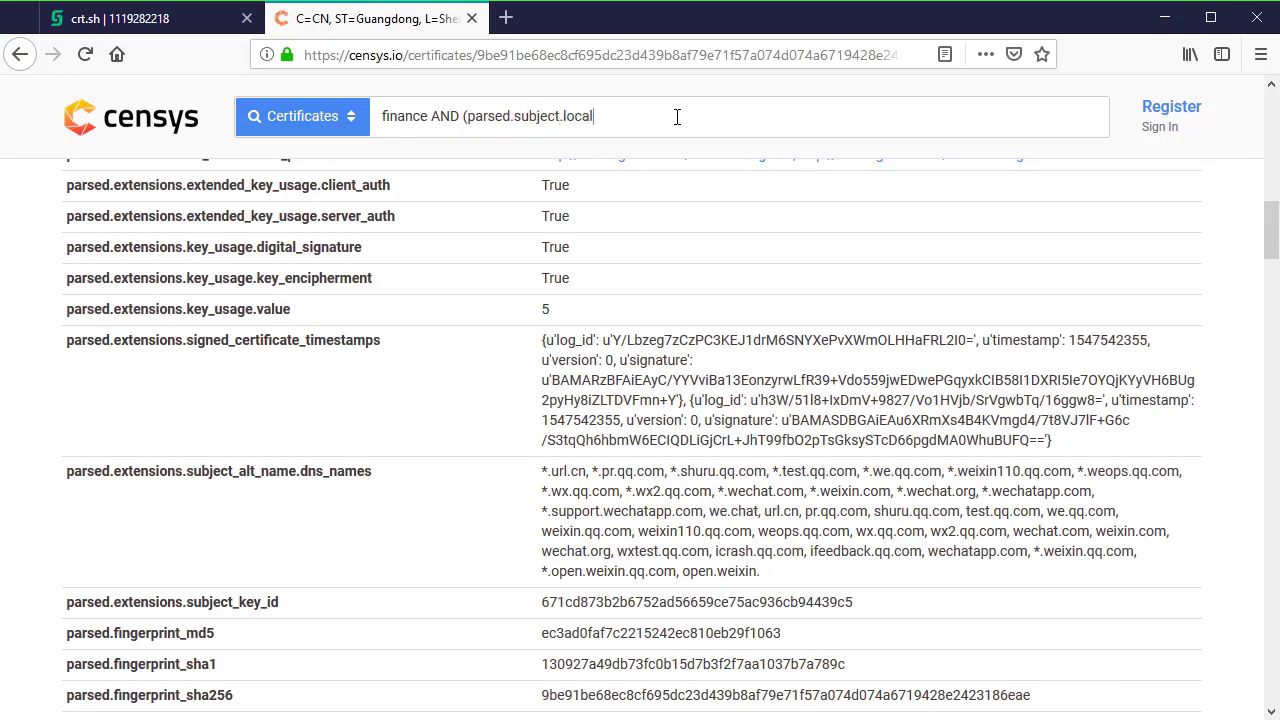
type("ity: New")
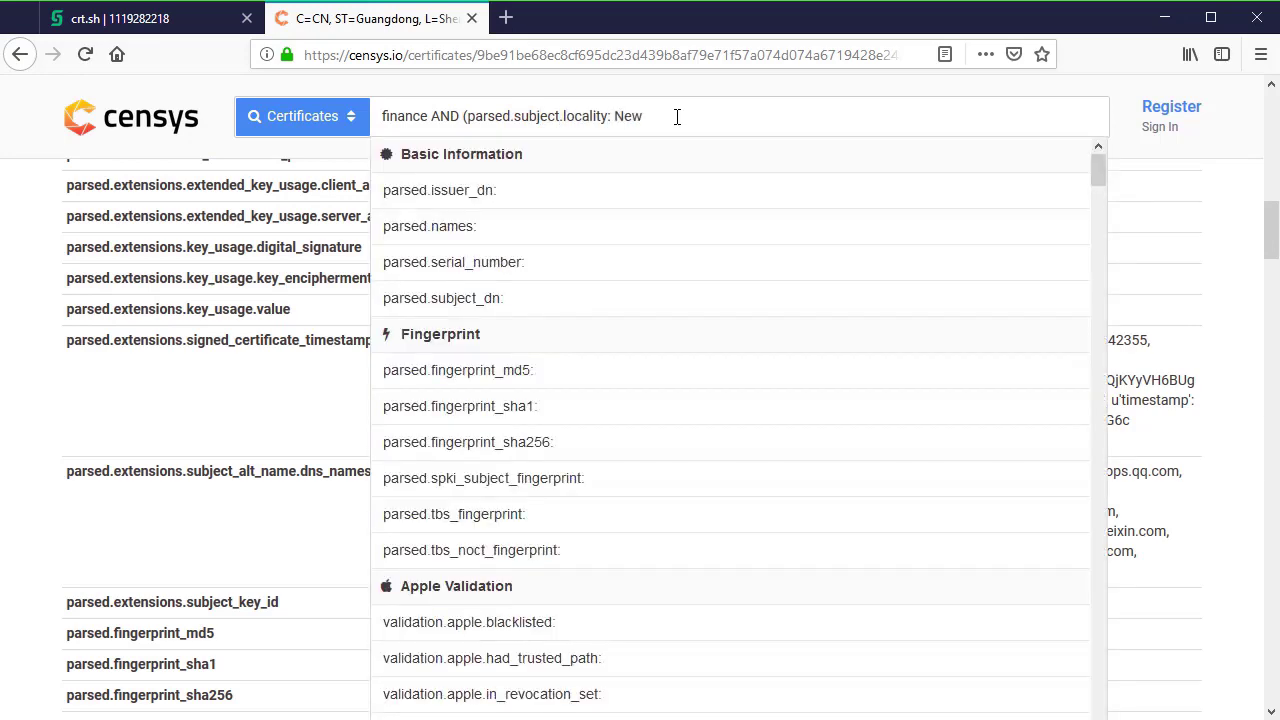
type(" York)")
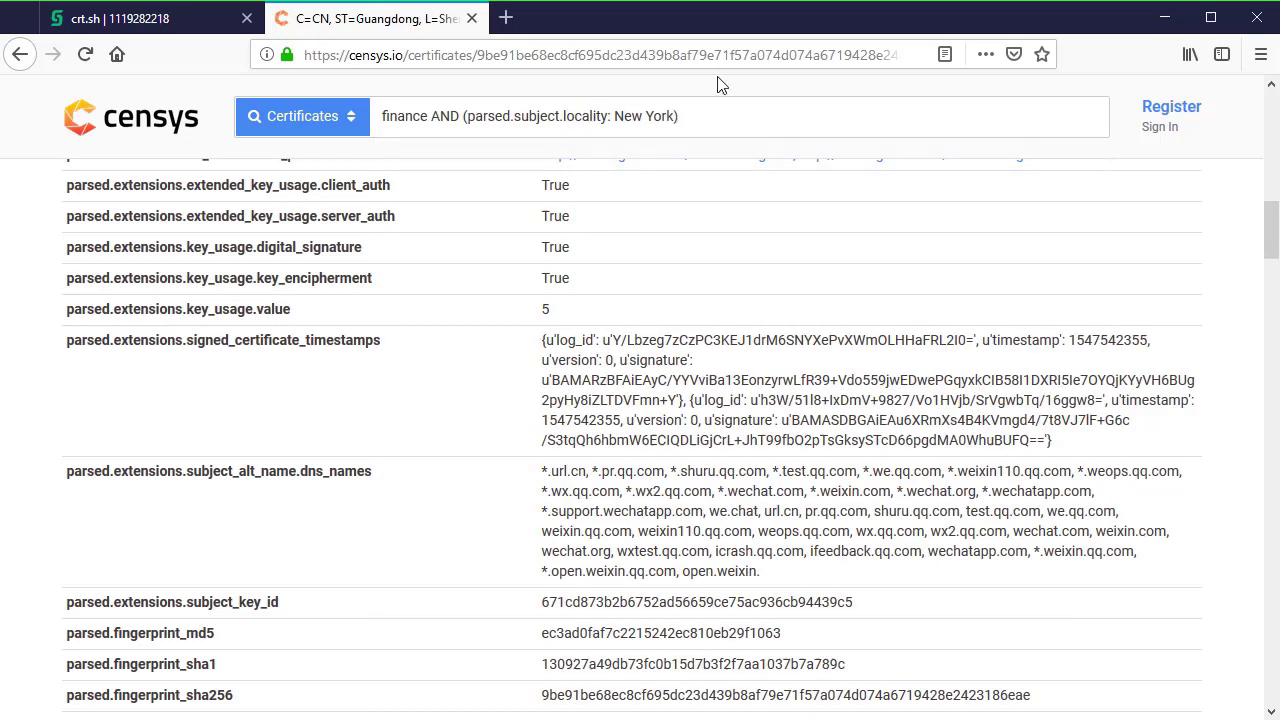
left_click_drag(684, 118, 462, 118)
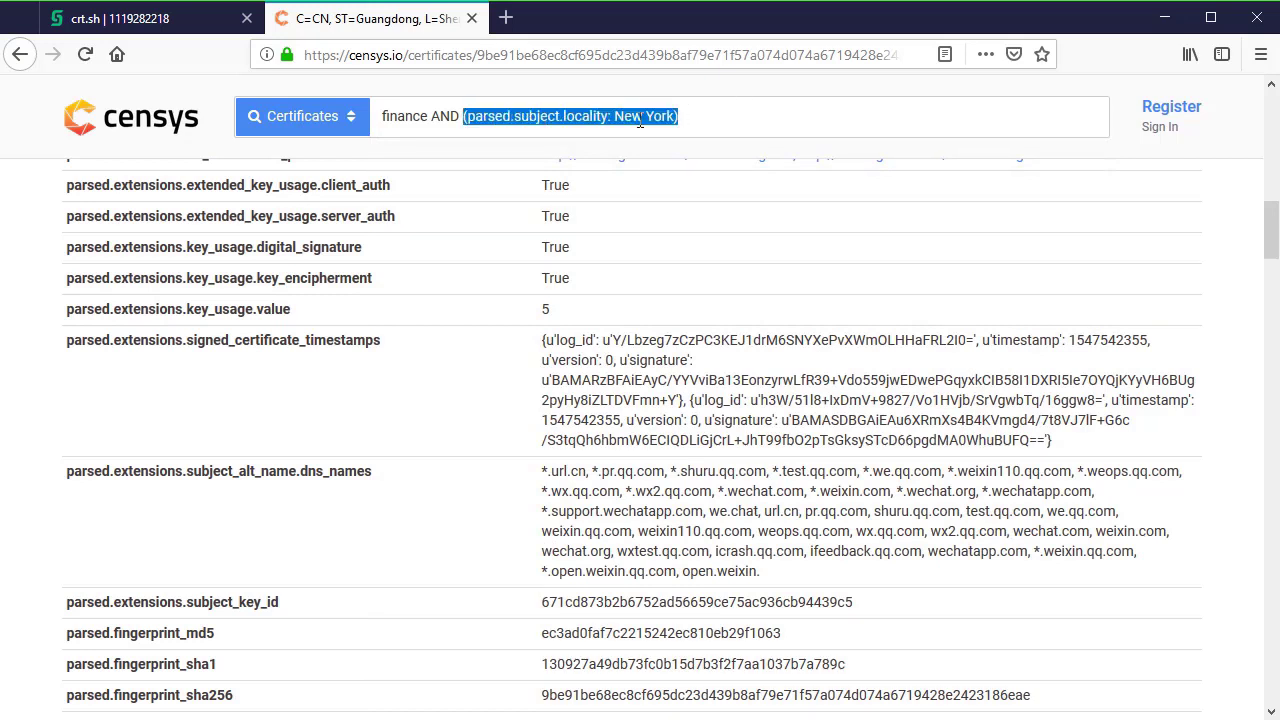
left_click(616, 118)
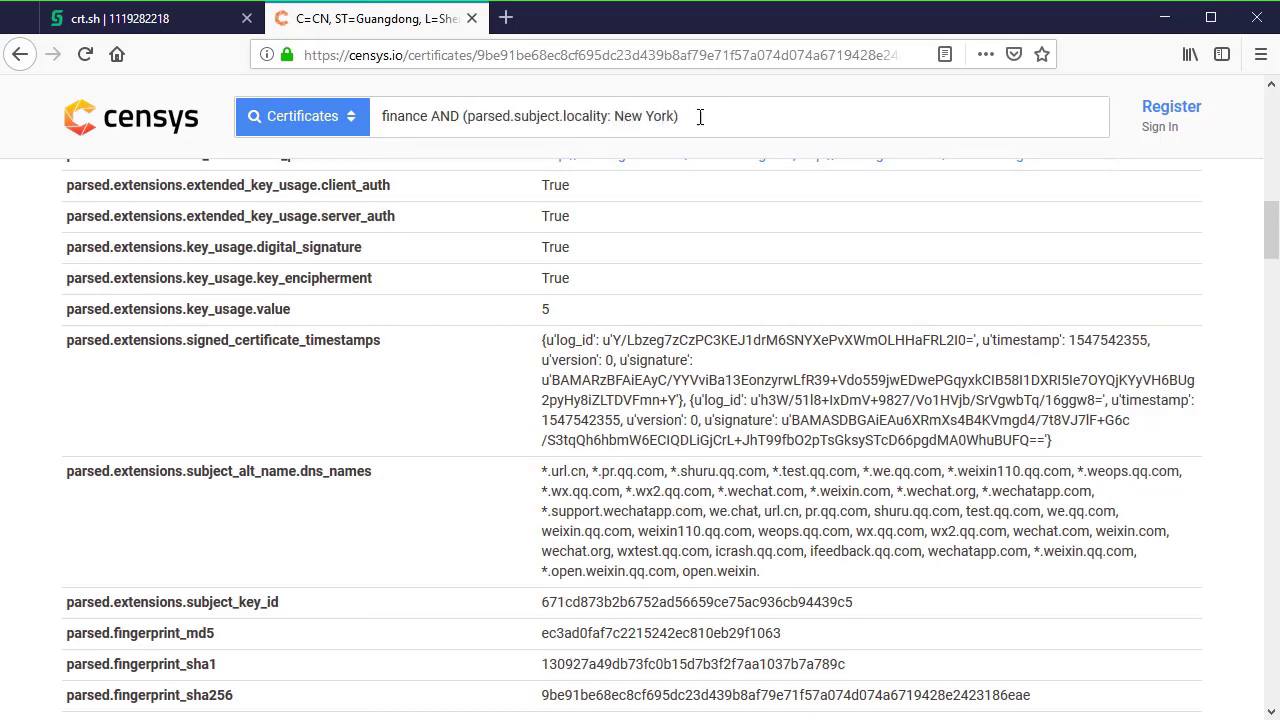
left_click_drag(678, 118, 466, 118)
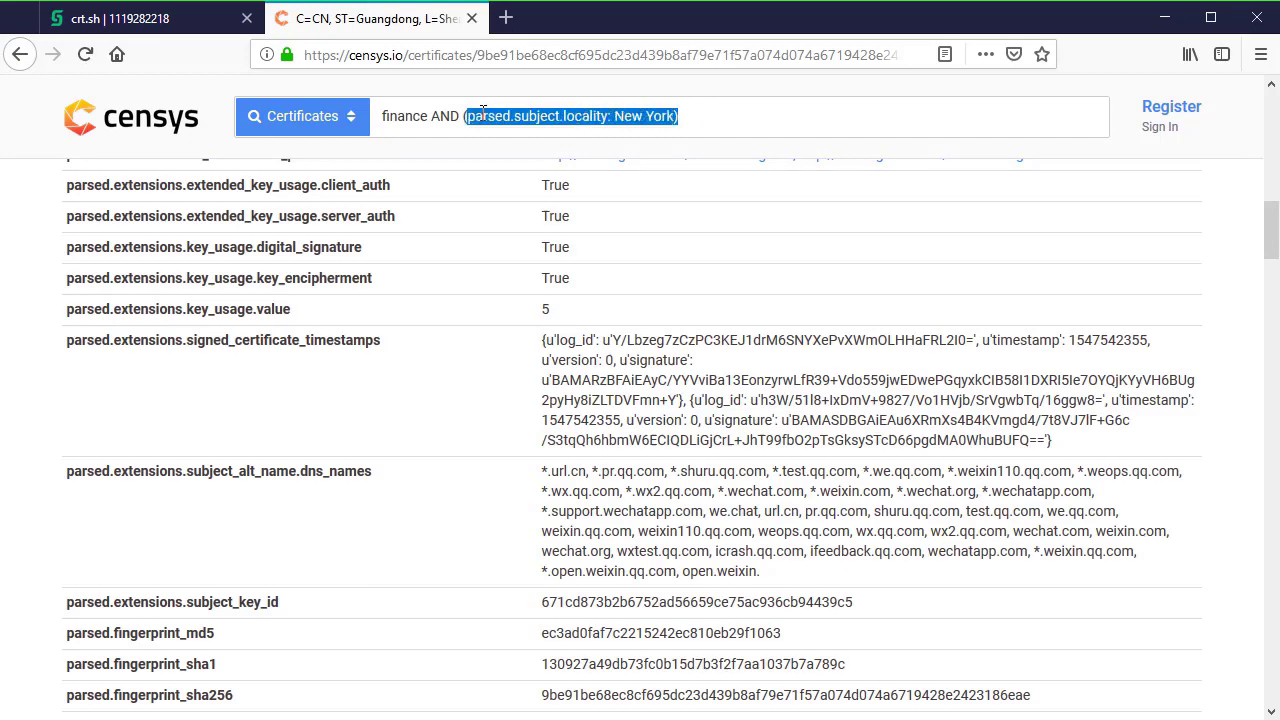
Append AND tags.raw: "unexpired" to the query, run the certificate search and check the result count.
left_click(707, 116)
type("AD")
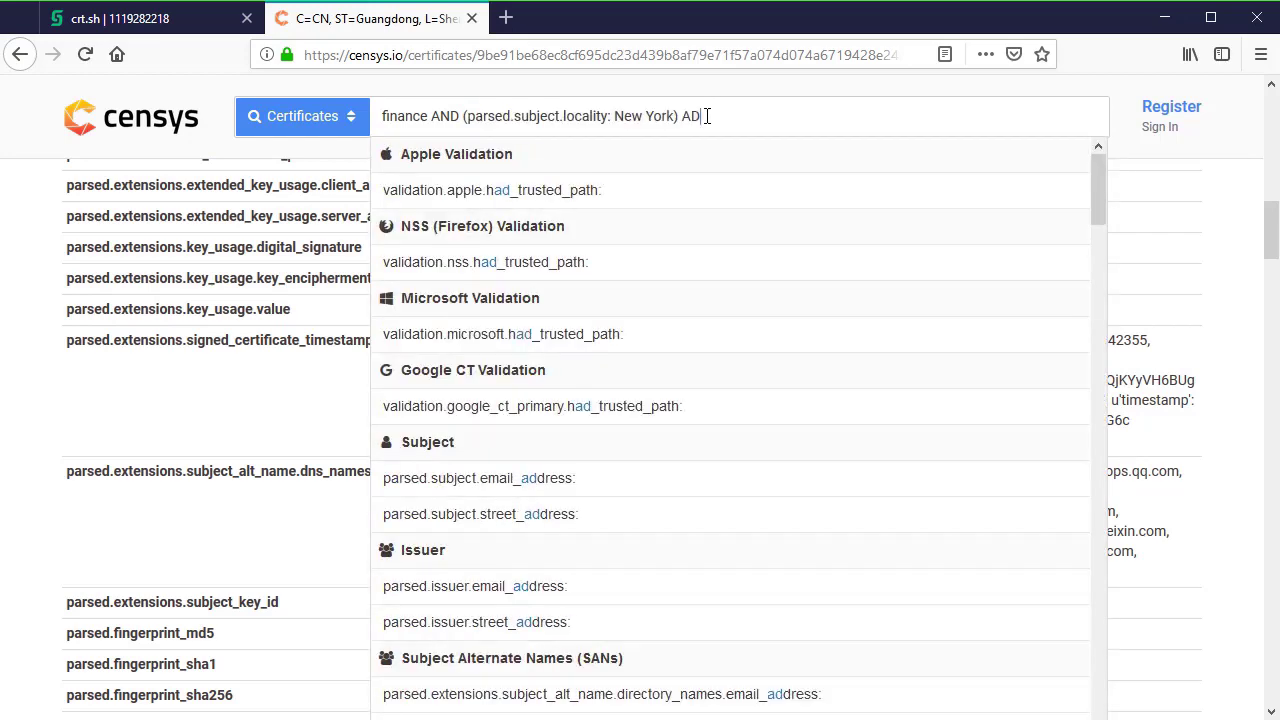
key("BackSpace")
type("ND t")
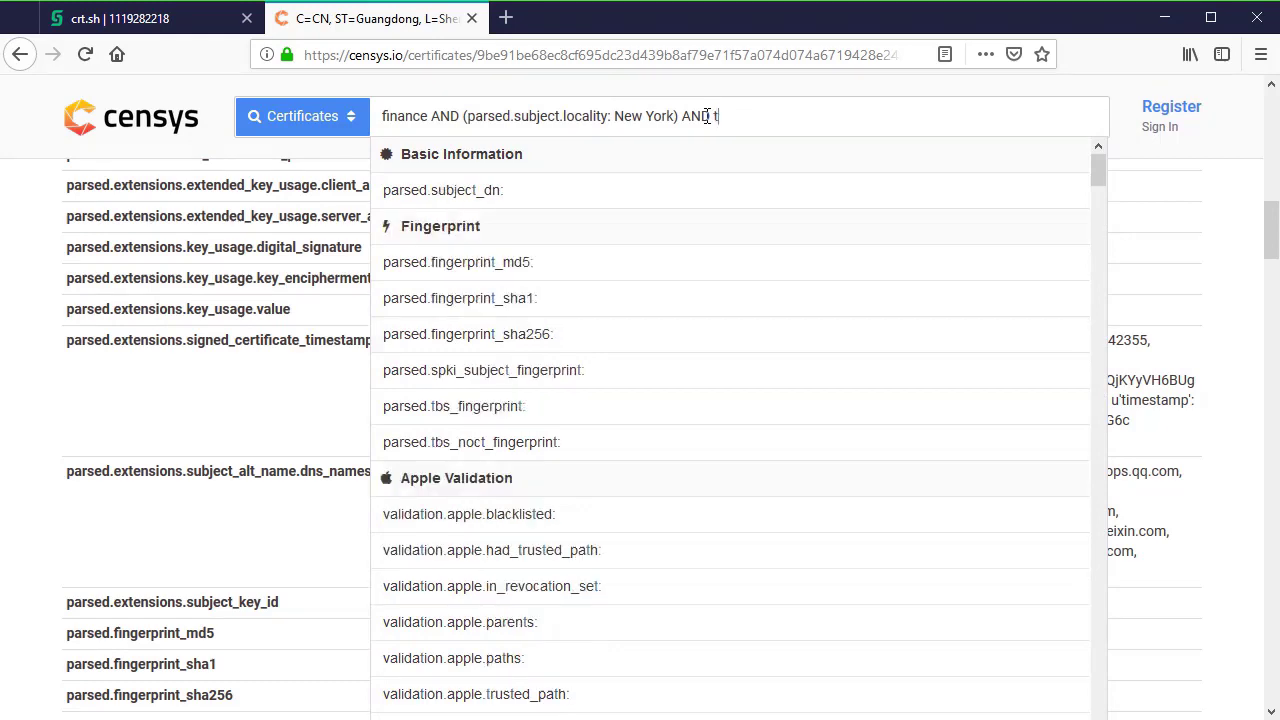
type("ags.raw: ")
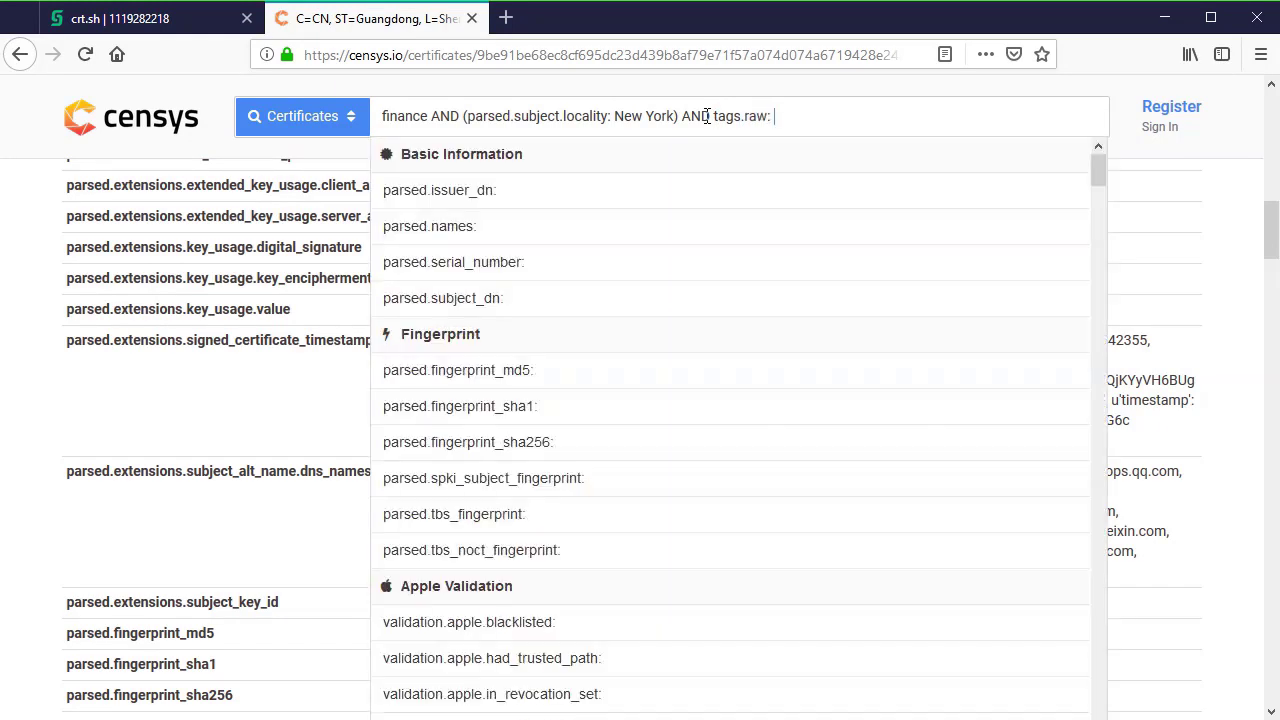
type("\"unexpired")
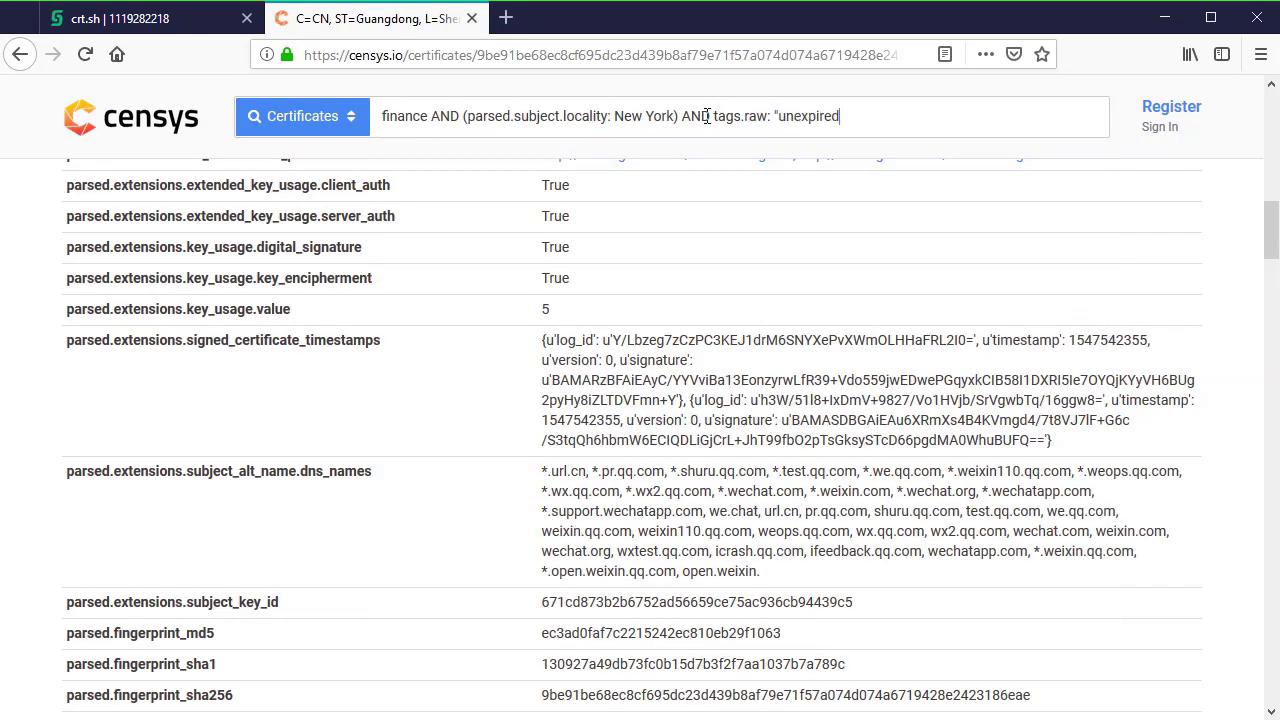
type("\"")
key("Return")
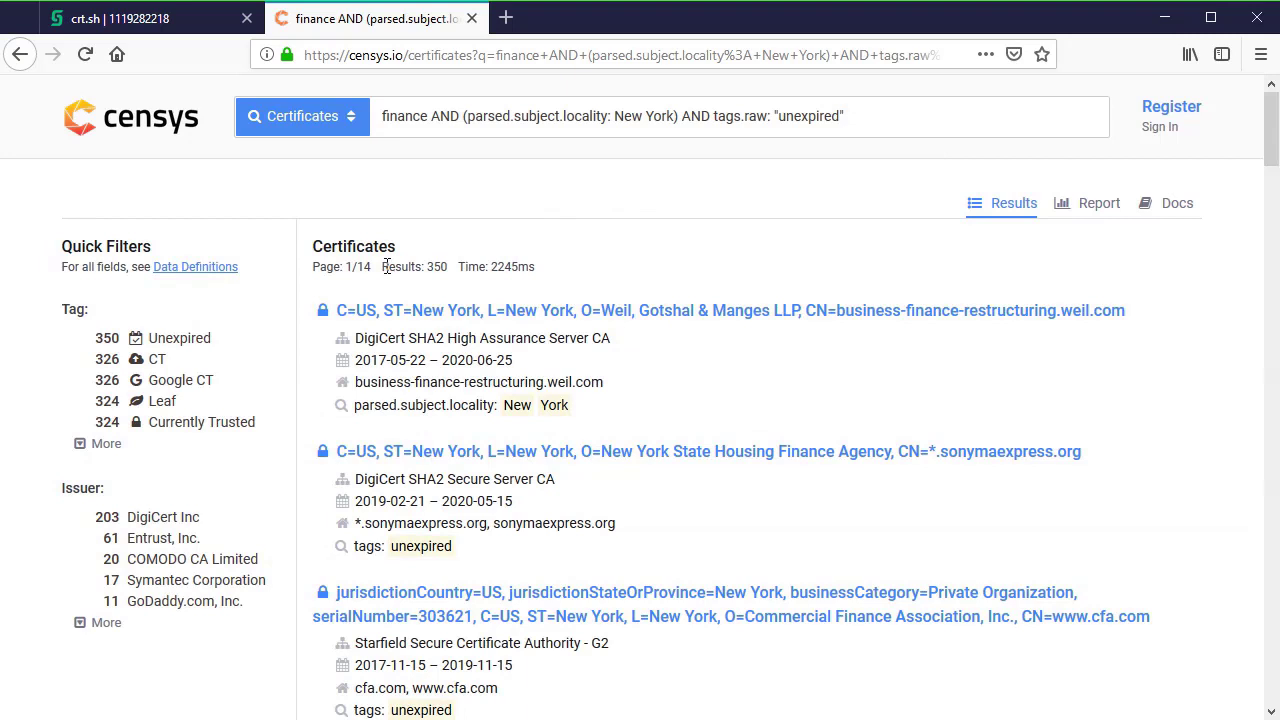
left_click_drag(383, 266, 451, 267)
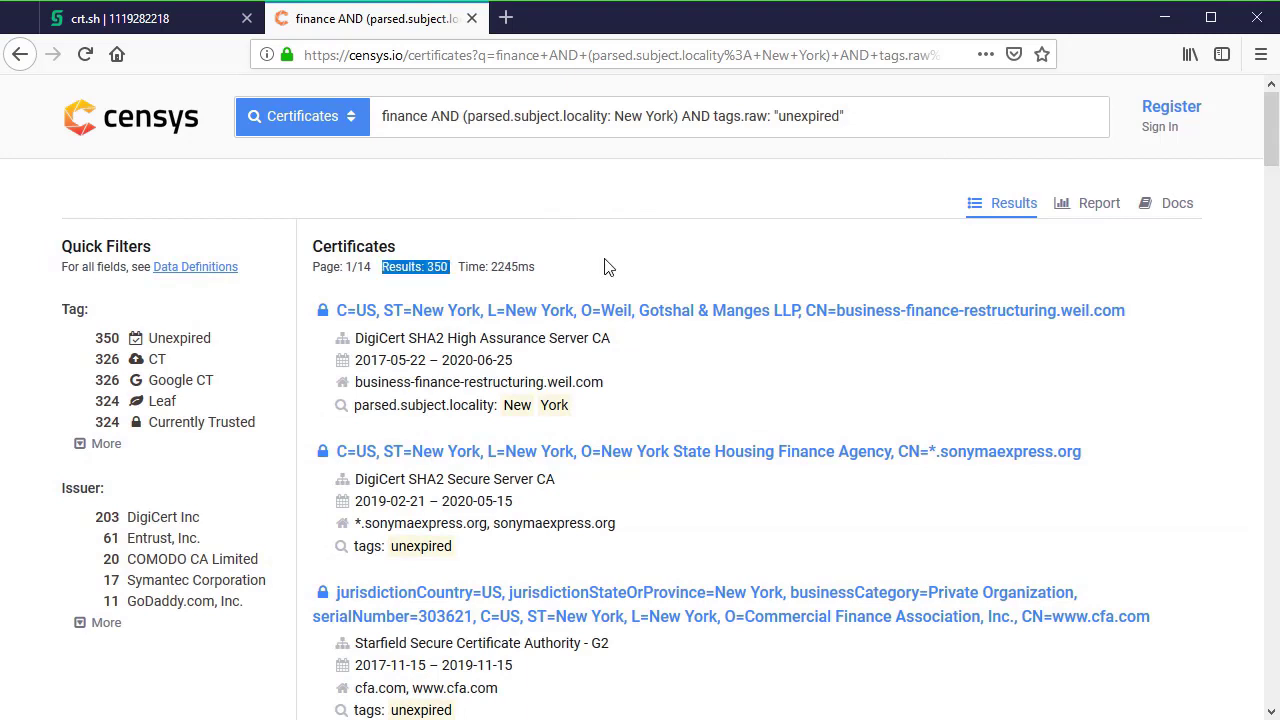